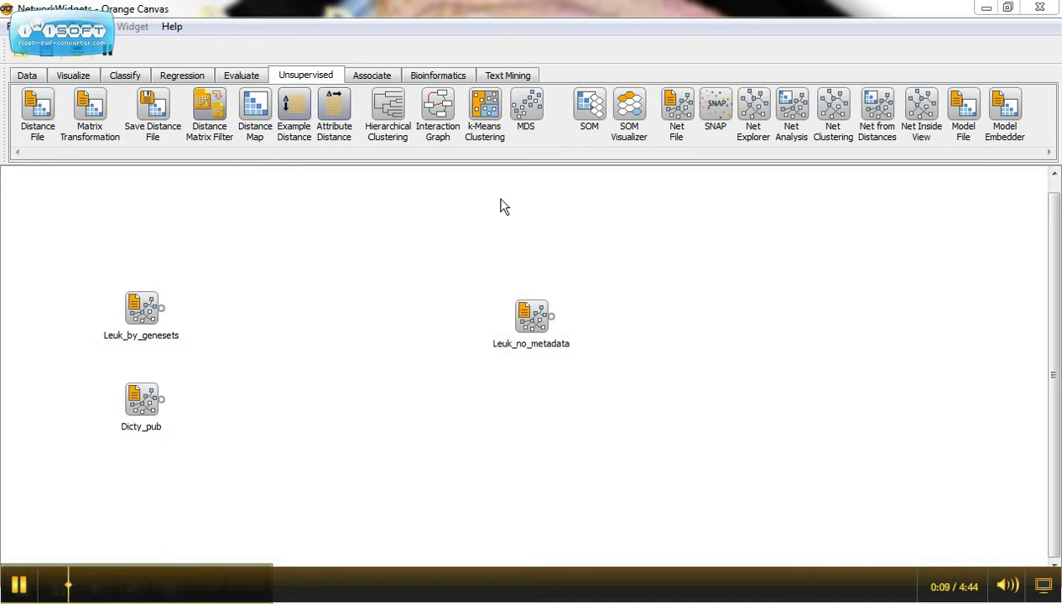
# Add a network file loader, check its settings, then delete the unneeded node
pyautogui.click(682, 105)
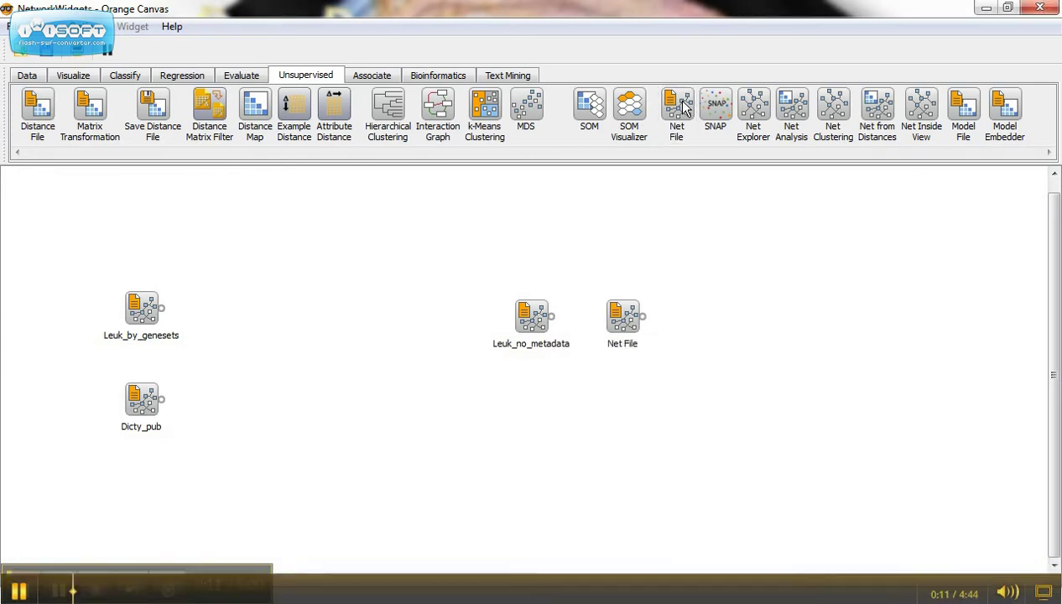
pyautogui.rightClick(623, 312)
pyautogui.click(646, 324)
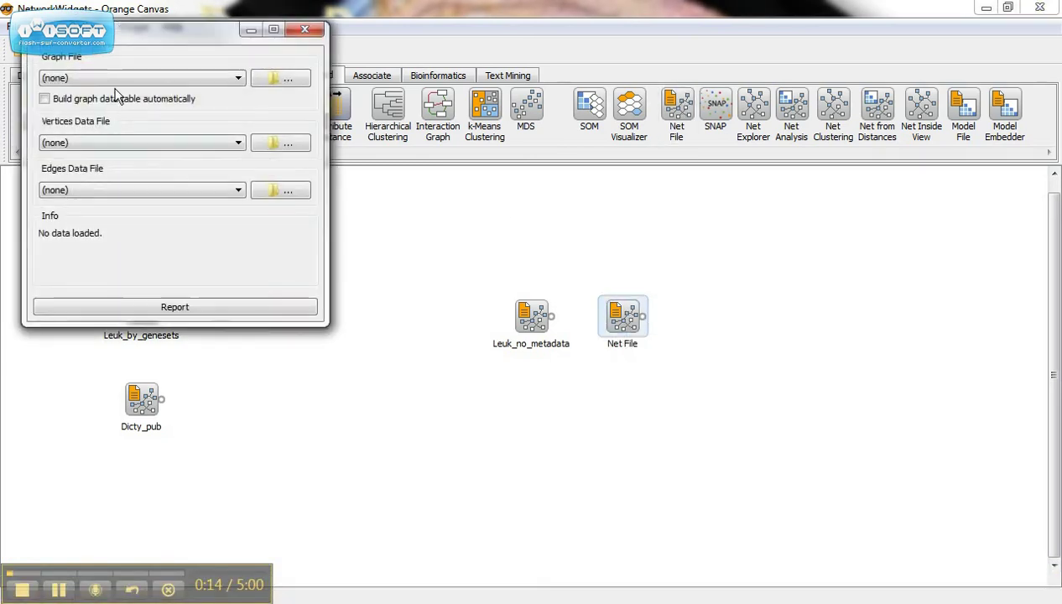
pyautogui.moveTo(90, 27); pyautogui.dragTo(740, 196)
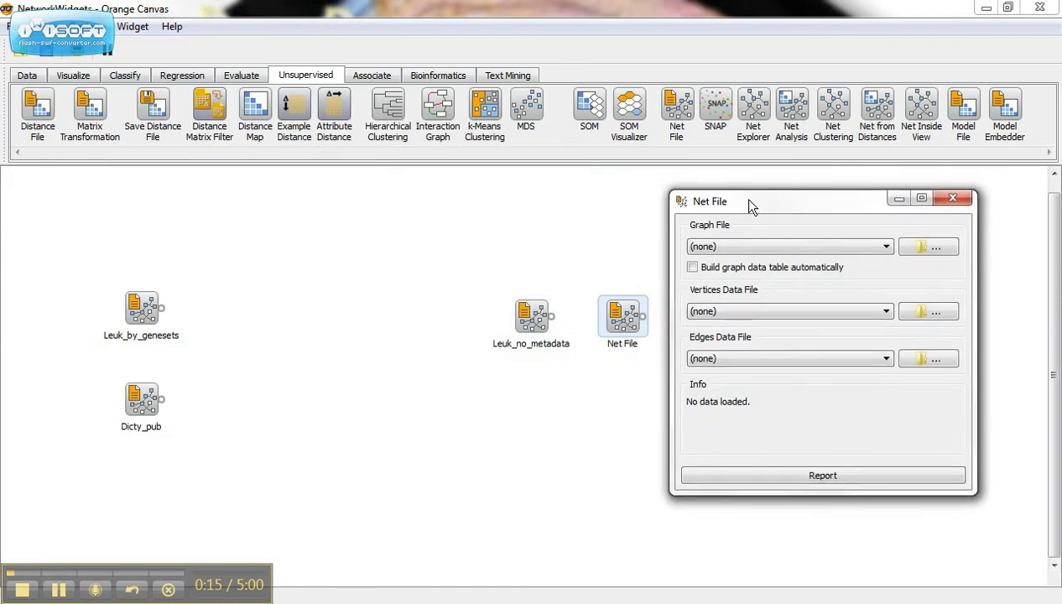
pyautogui.click(954, 201)
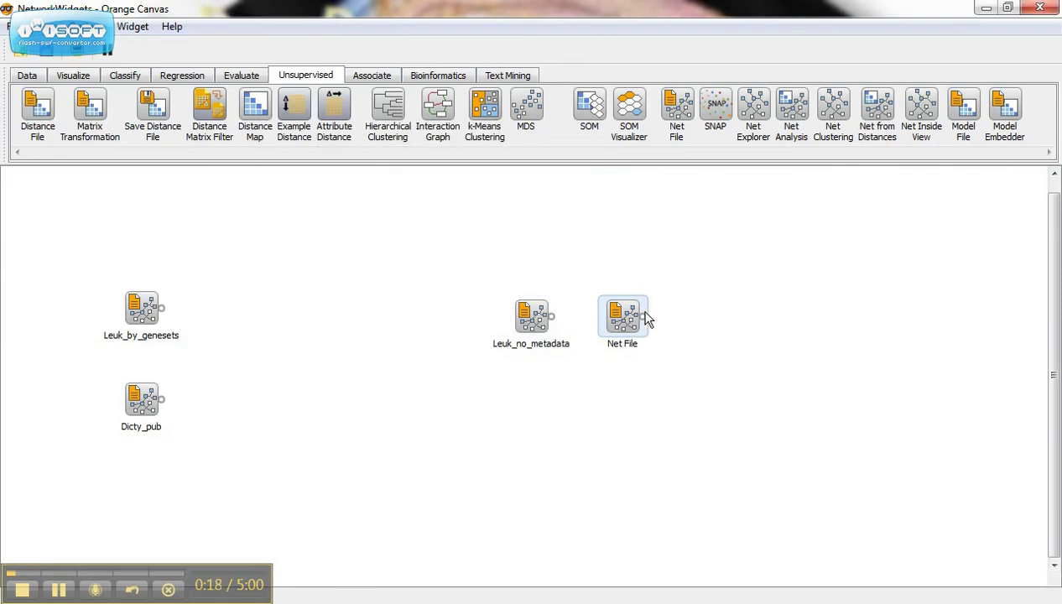
pyautogui.click(644, 316)
pyautogui.press('Escape')
pyautogui.press('Delete')
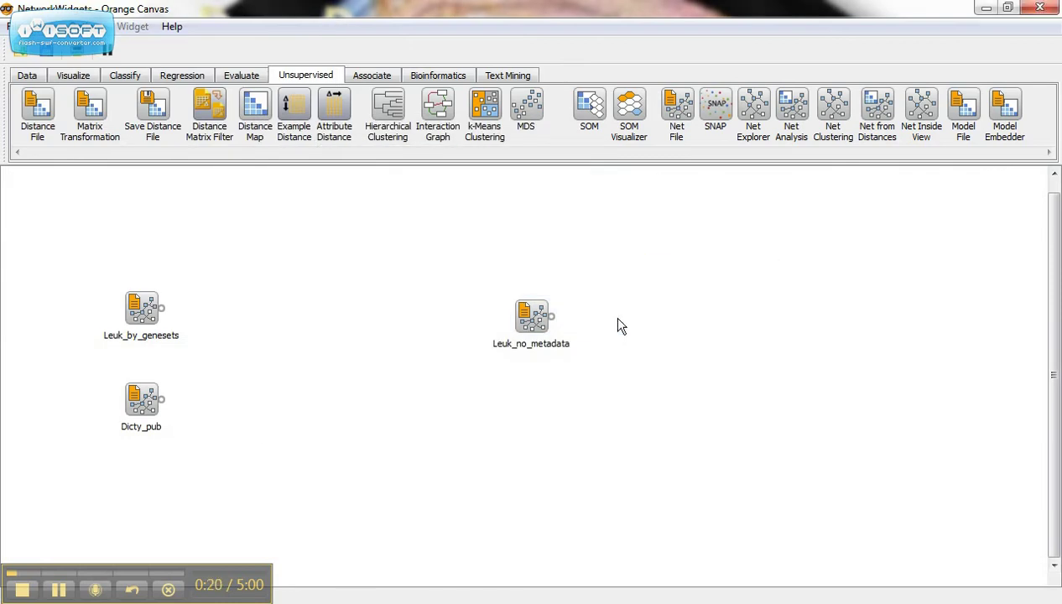
# Open the Leuk_by_genesets file settings to check them, then close them
pyautogui.rightClick(141, 318)
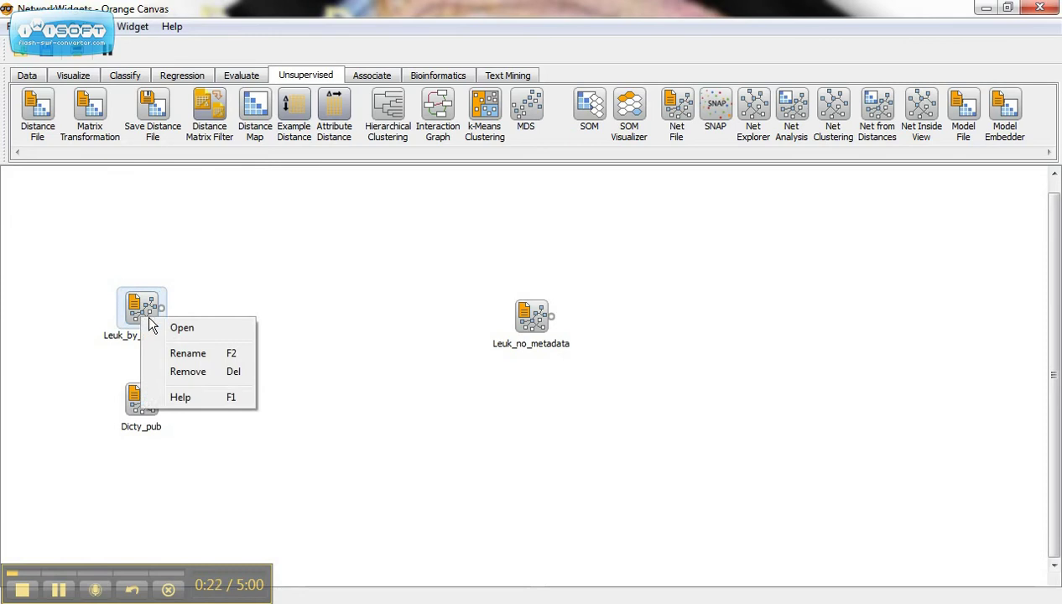
pyautogui.click(149, 318)
pyautogui.rightClick(146, 313)
pyautogui.click(187, 323)
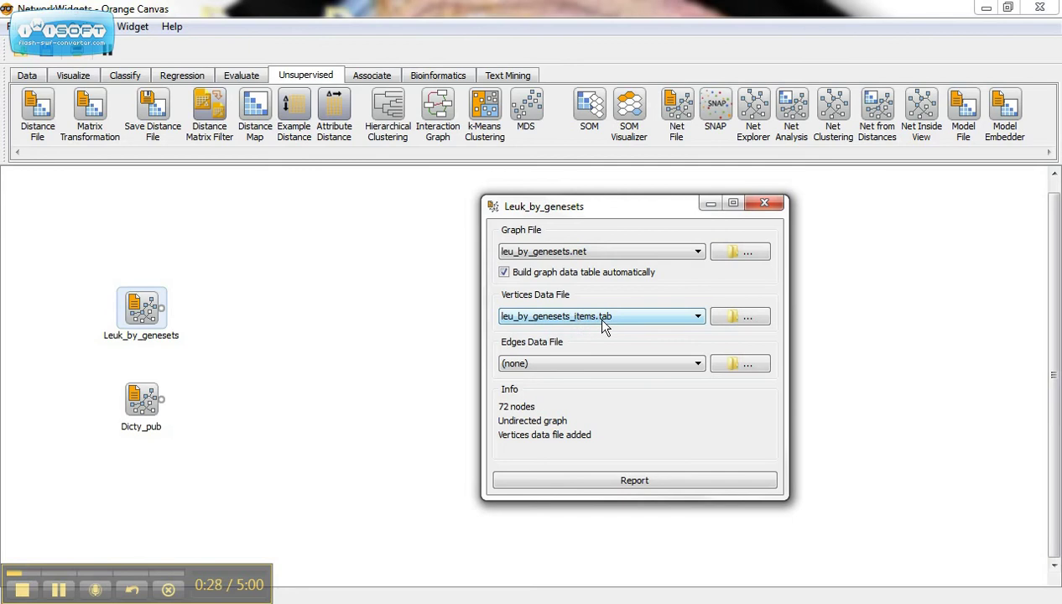
pyautogui.click(761, 203)
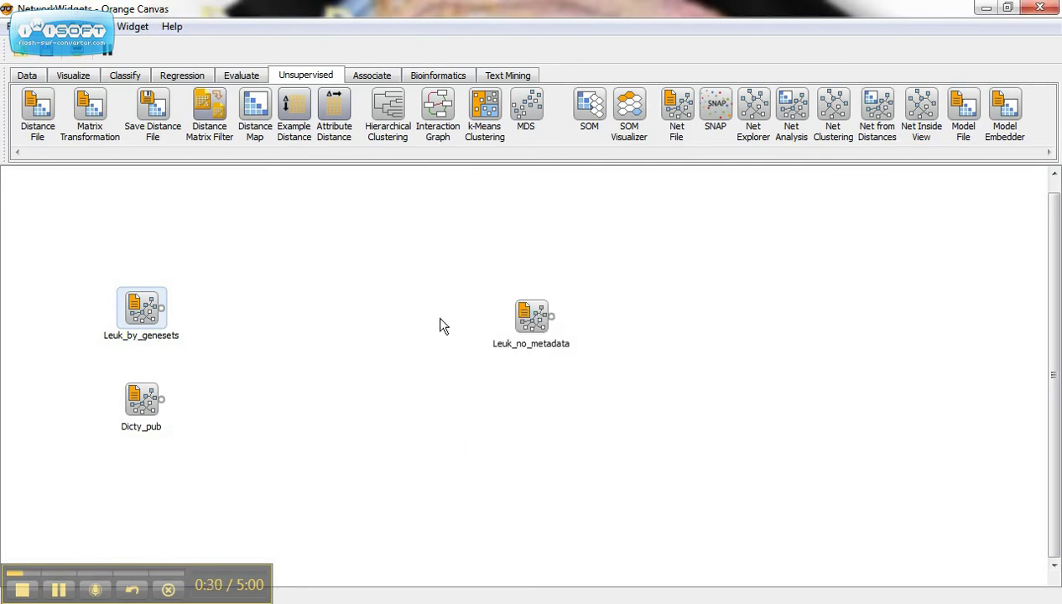
# Add a Net Explorer fed by Leuk_by_genesets' network output and open its graph view
pyautogui.click(753, 106)
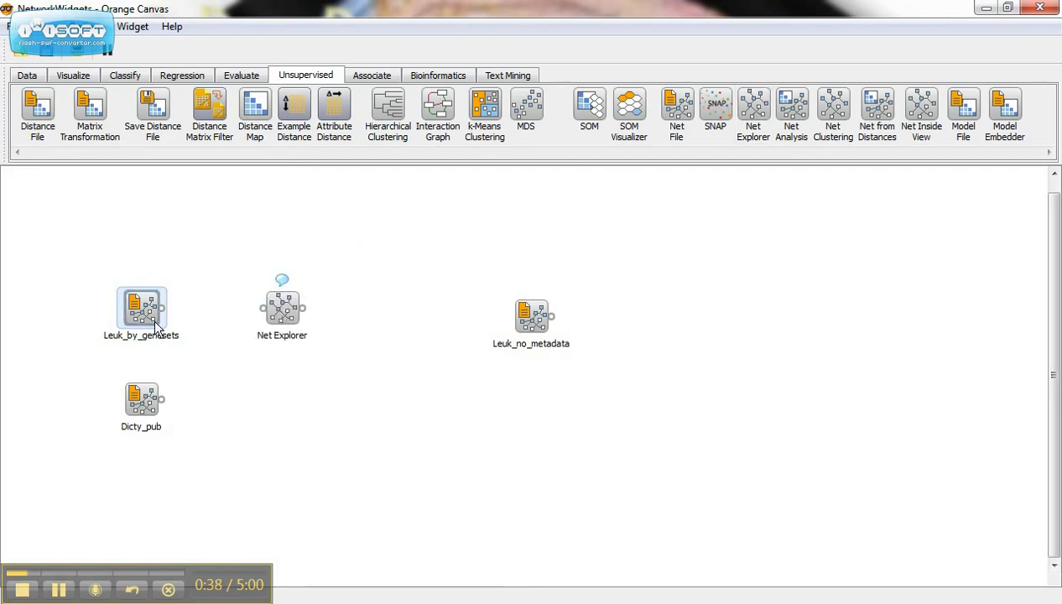
pyautogui.moveTo(162, 310); pyautogui.dragTo(267, 308)
pyautogui.rightClick(281, 312)
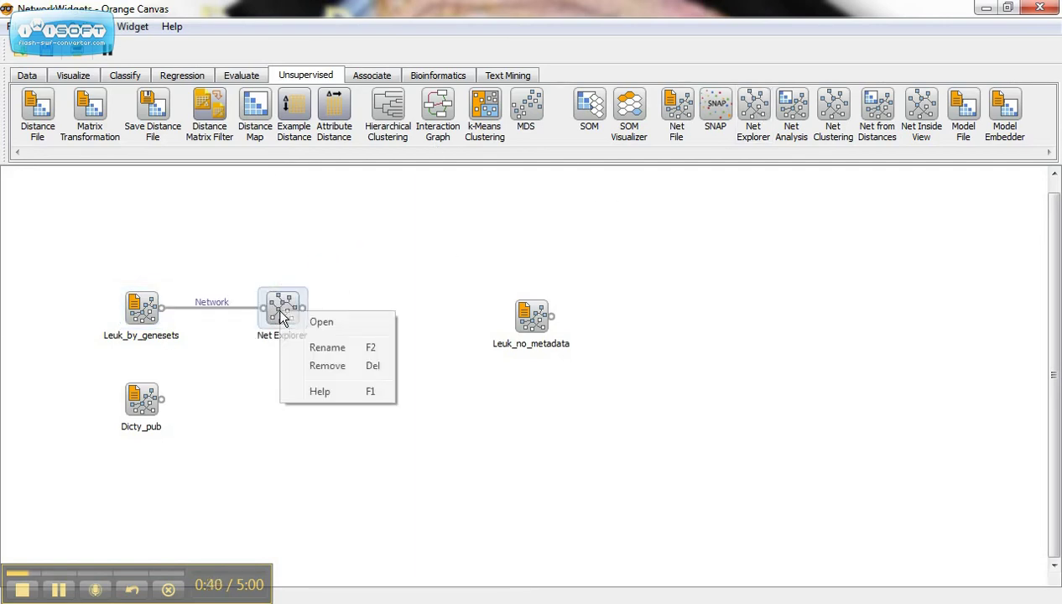
pyautogui.click(308, 325)
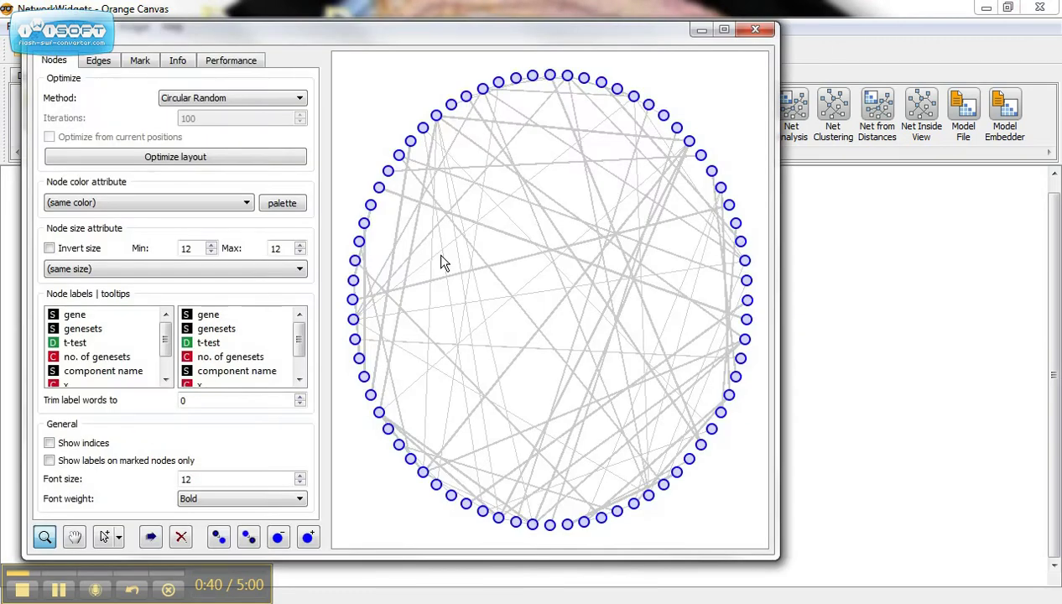
# Set the layout method to Fruchterman Reingold and optimize the Leuk_by_genesets graph
pyautogui.moveTo(318, 41); pyautogui.dragTo(469, 38)
pyautogui.click(424, 94)
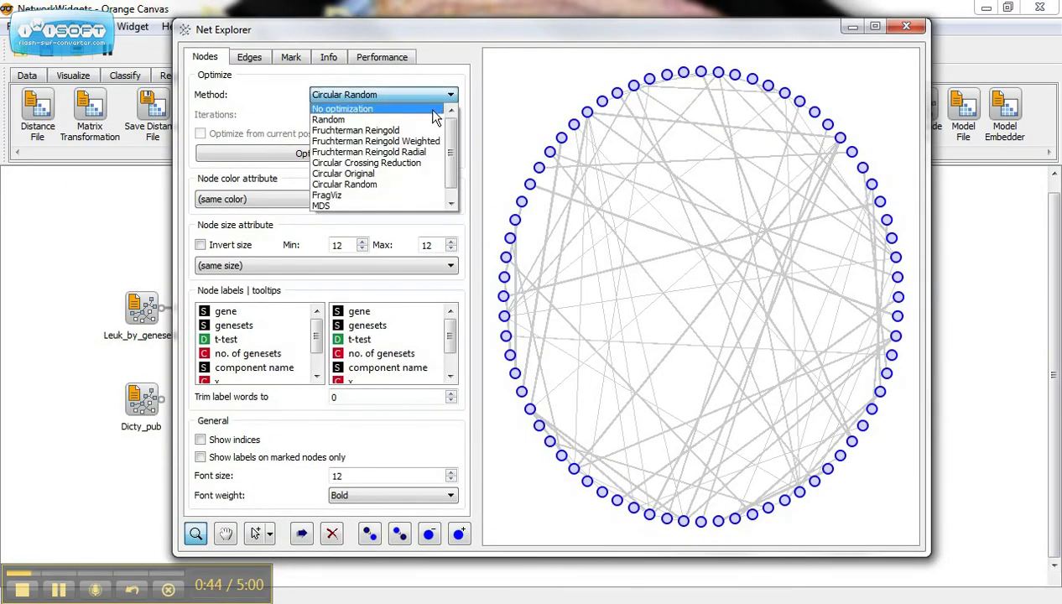
pyautogui.click(428, 110)
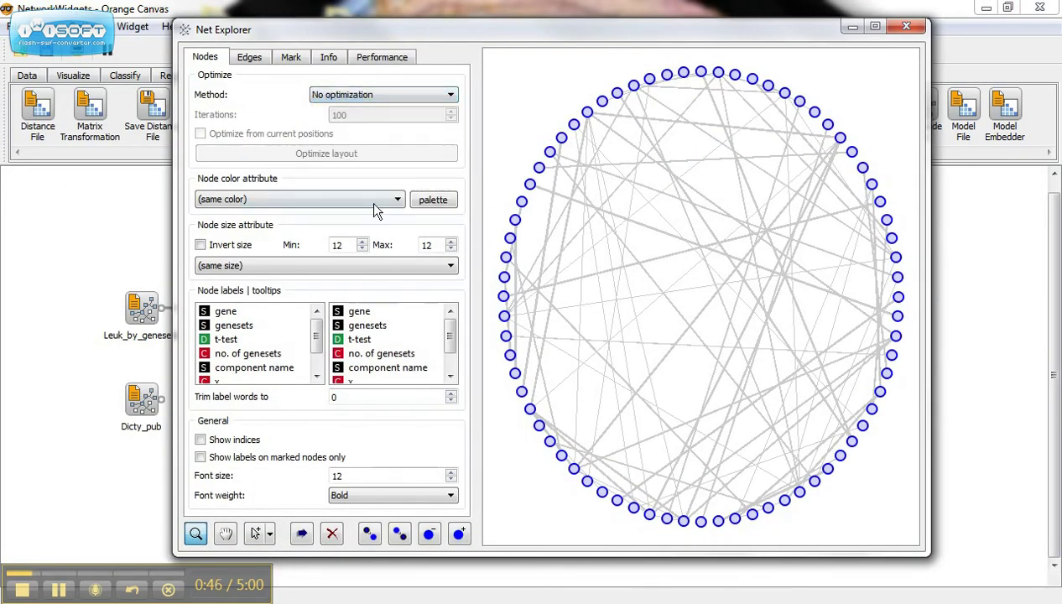
pyautogui.click(456, 99)
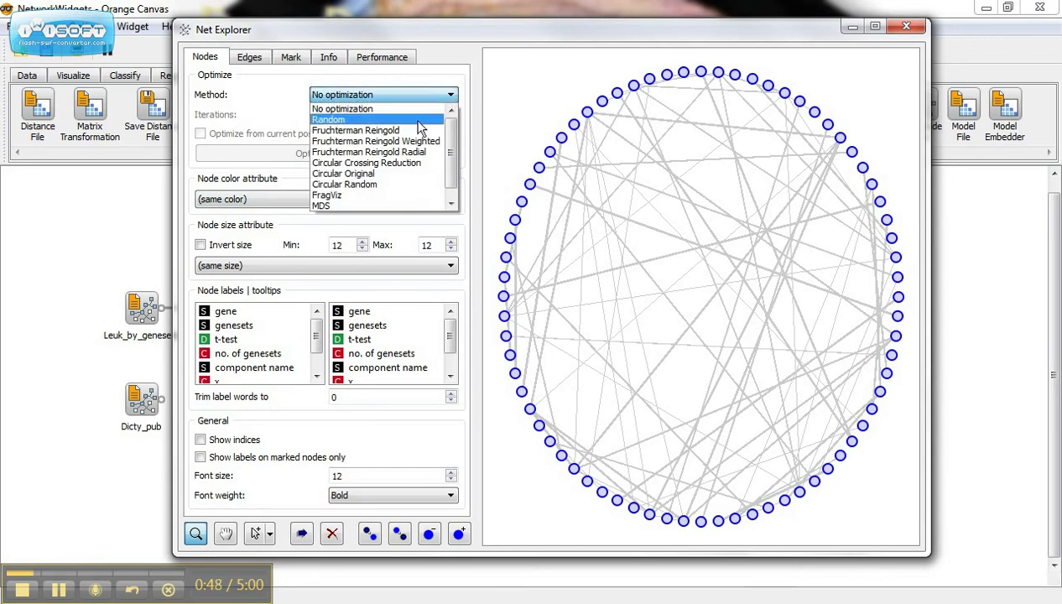
pyautogui.click(403, 126)
pyautogui.click(392, 153)
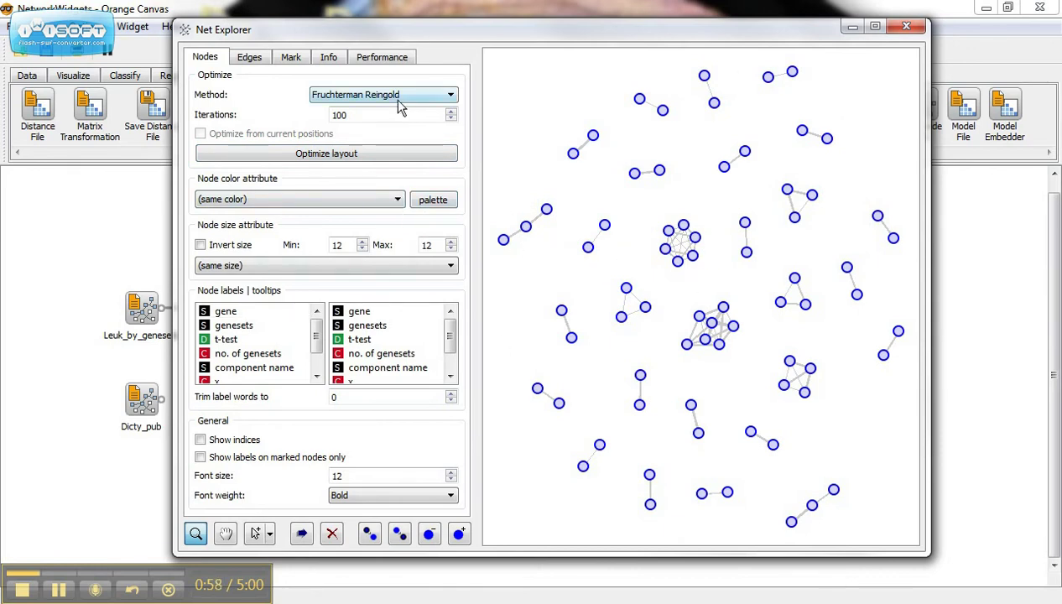
# Set the largest node size to 15 and the smallest to 12
pyautogui.click(362, 241)
pyautogui.click(363, 242)
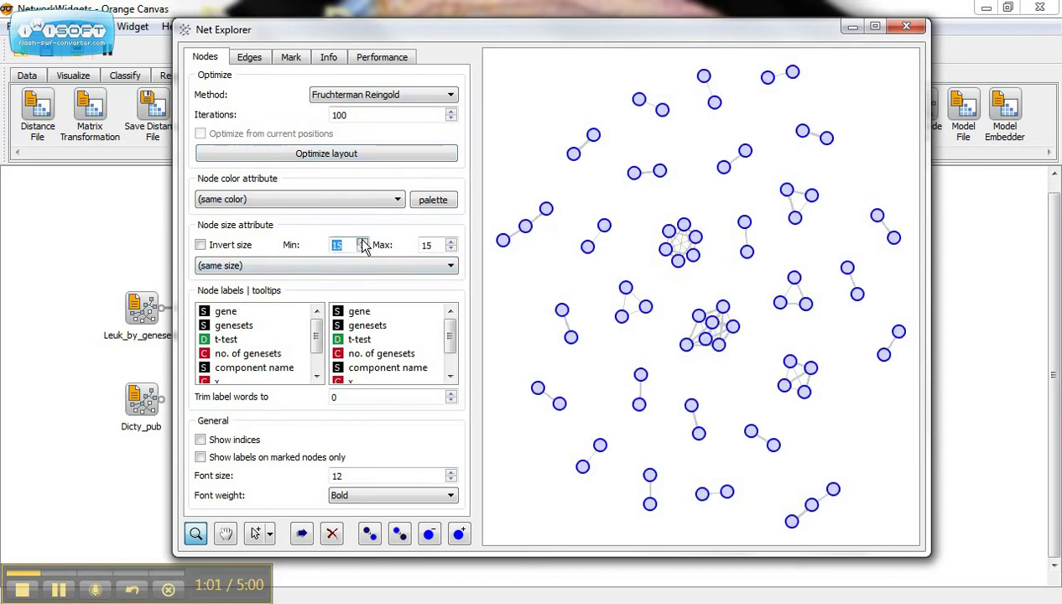
pyautogui.click(363, 242)
pyautogui.click(363, 249)
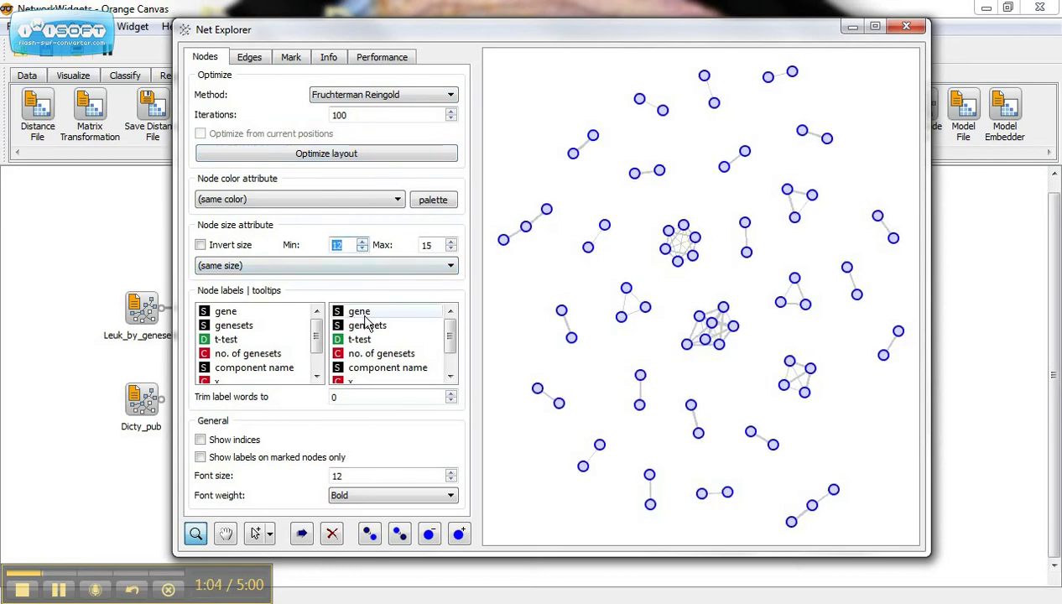
# Show gene and component names in node tooltips, leaving nodes unlabelled
pyautogui.click(275, 312)
pyautogui.click(274, 314)
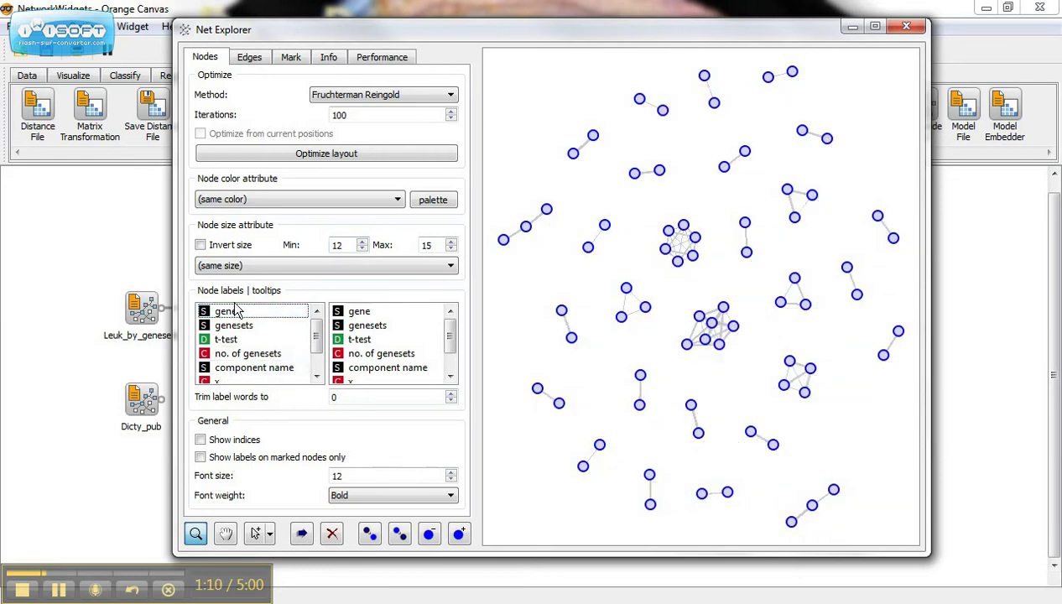
pyautogui.click(371, 314)
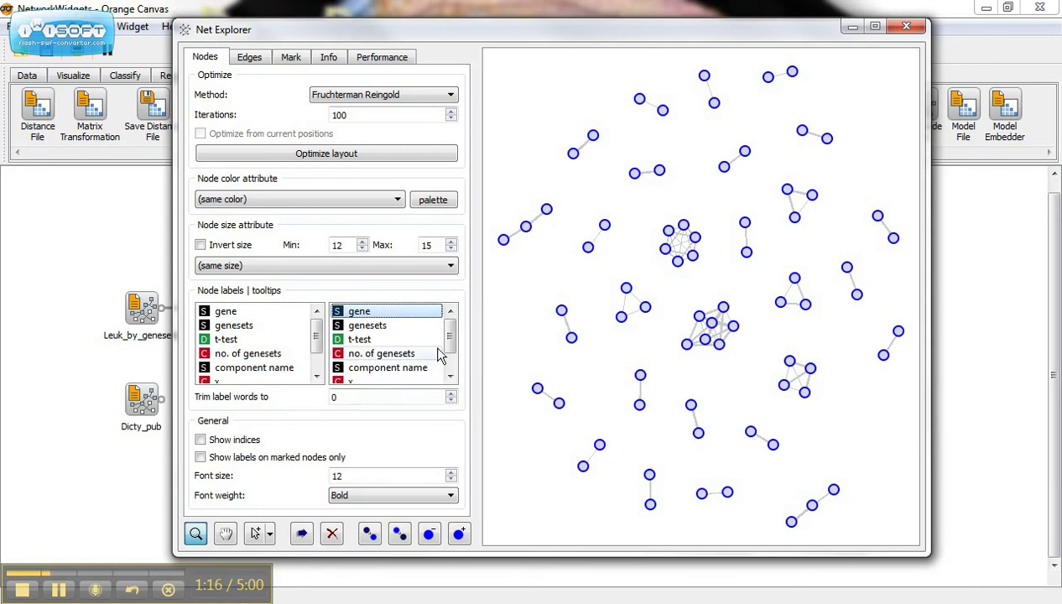
pyautogui.click(388, 370)
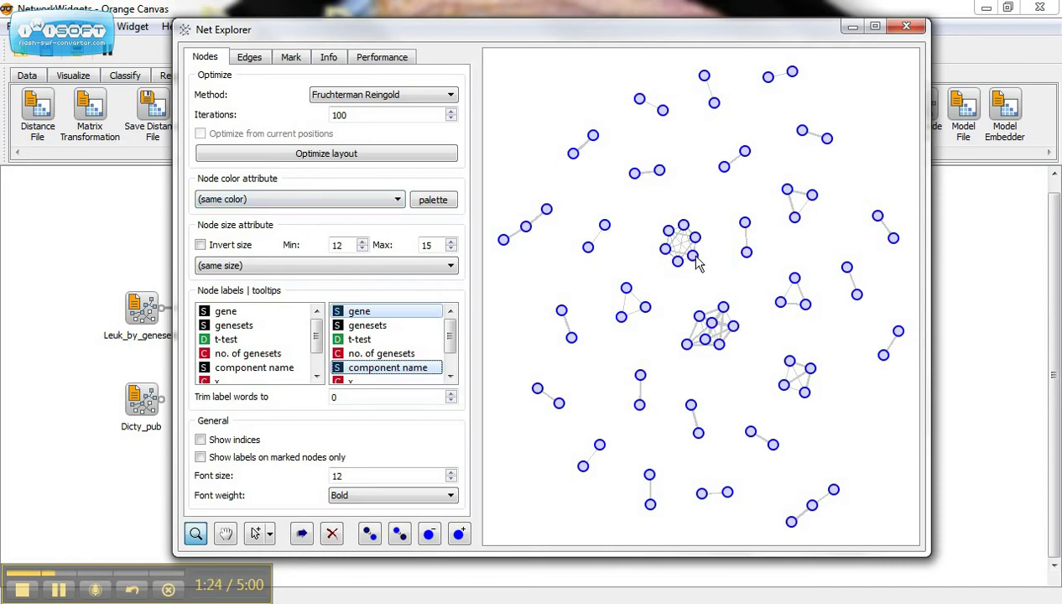
pyautogui.moveTo(695, 262)
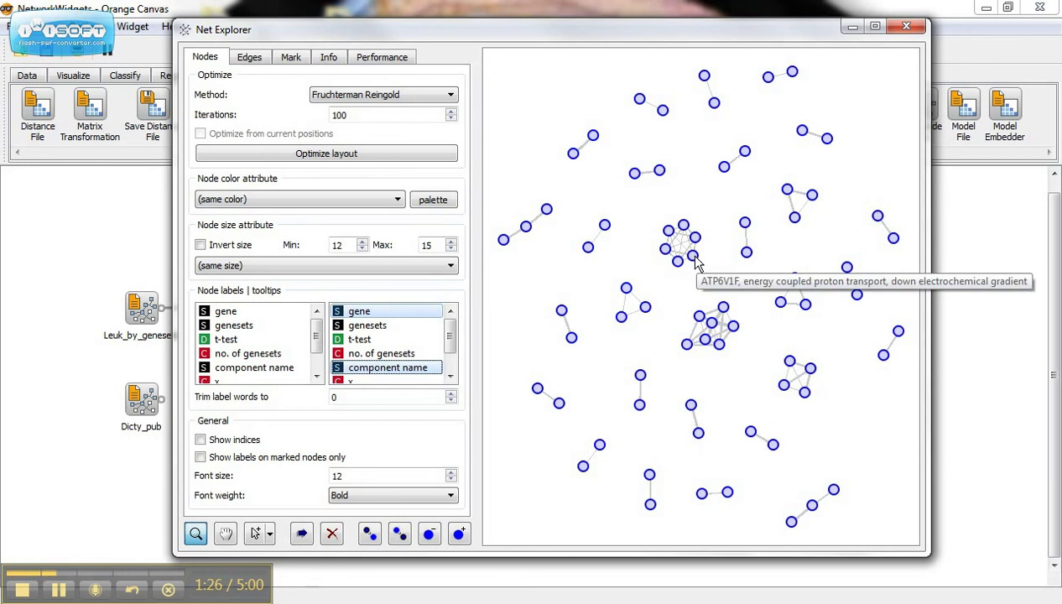
pyautogui.moveTo(712, 326)
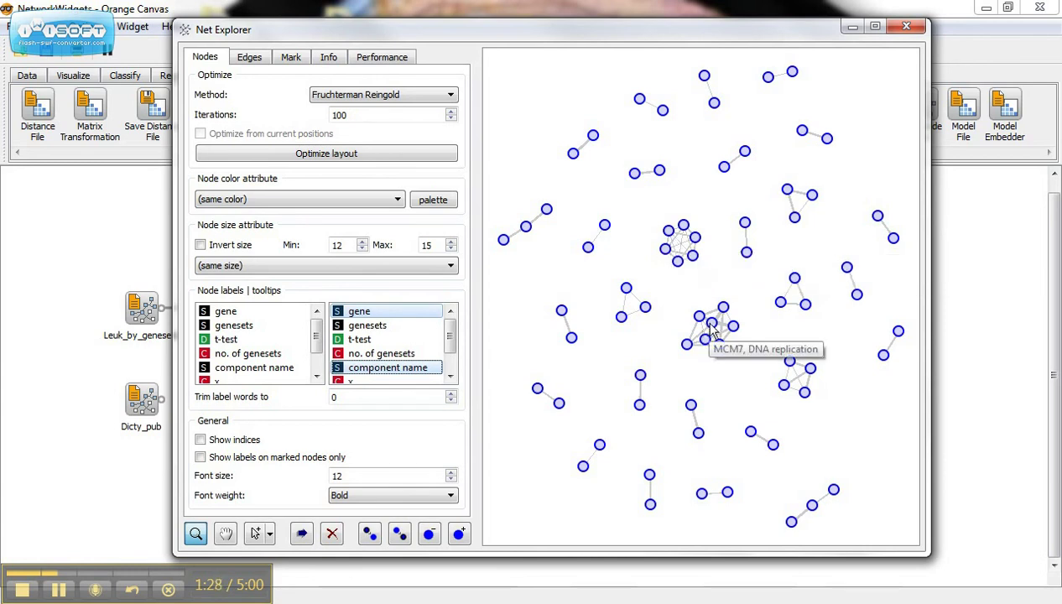
pyautogui.moveTo(643, 380)
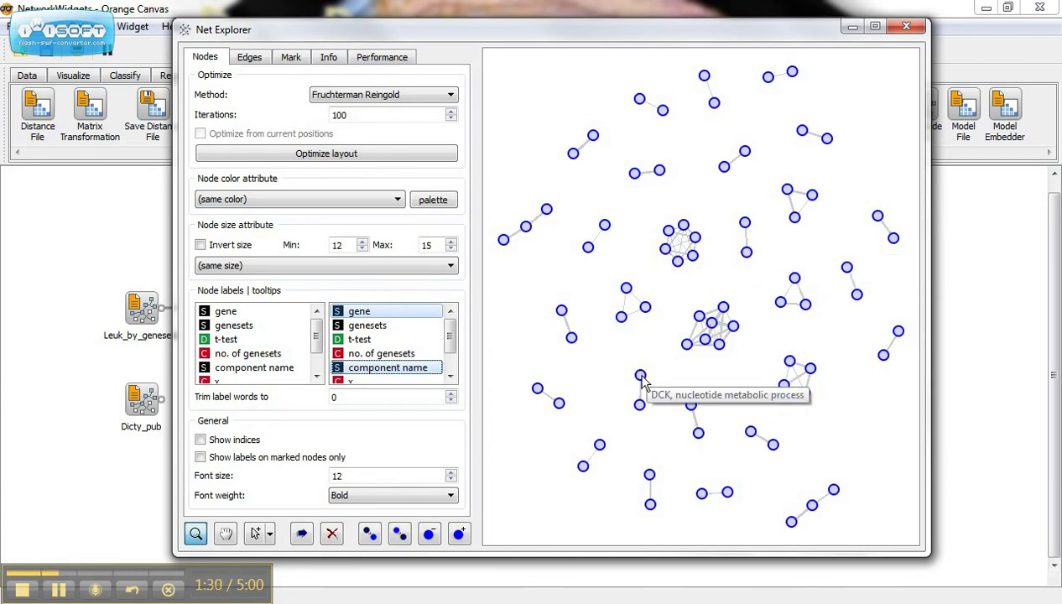
pyautogui.moveTo(641, 407)
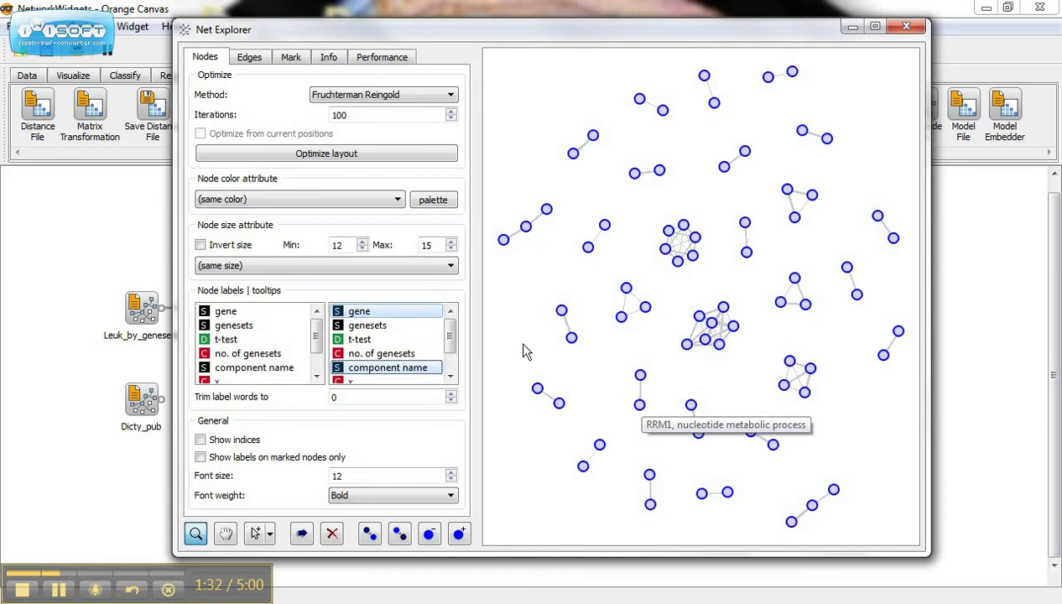
# Set the node colour attribute to t-test, giving red and blue nodes
pyautogui.click(394, 200)
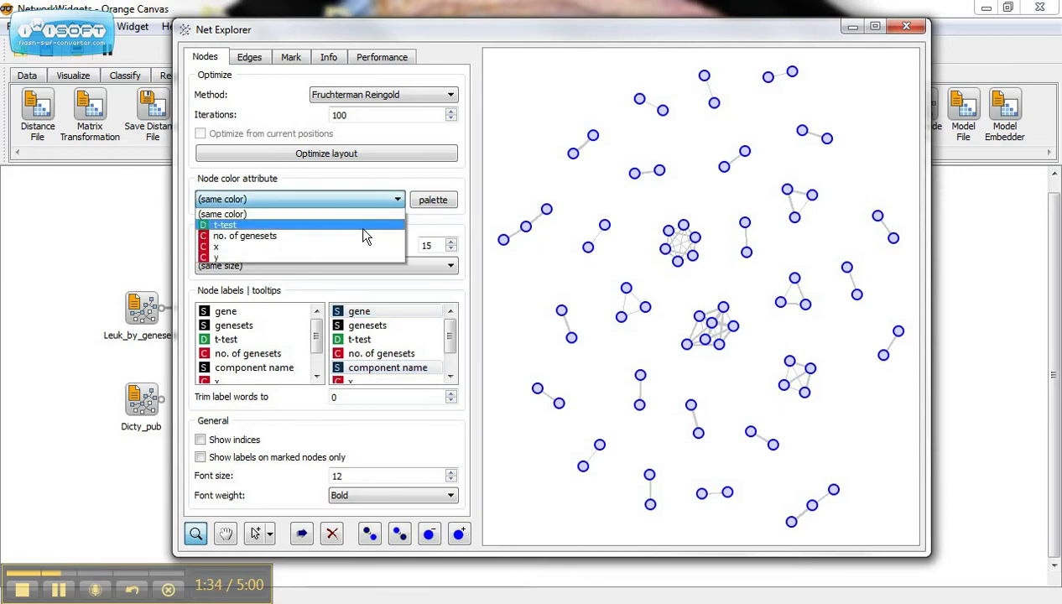
pyautogui.click(363, 227)
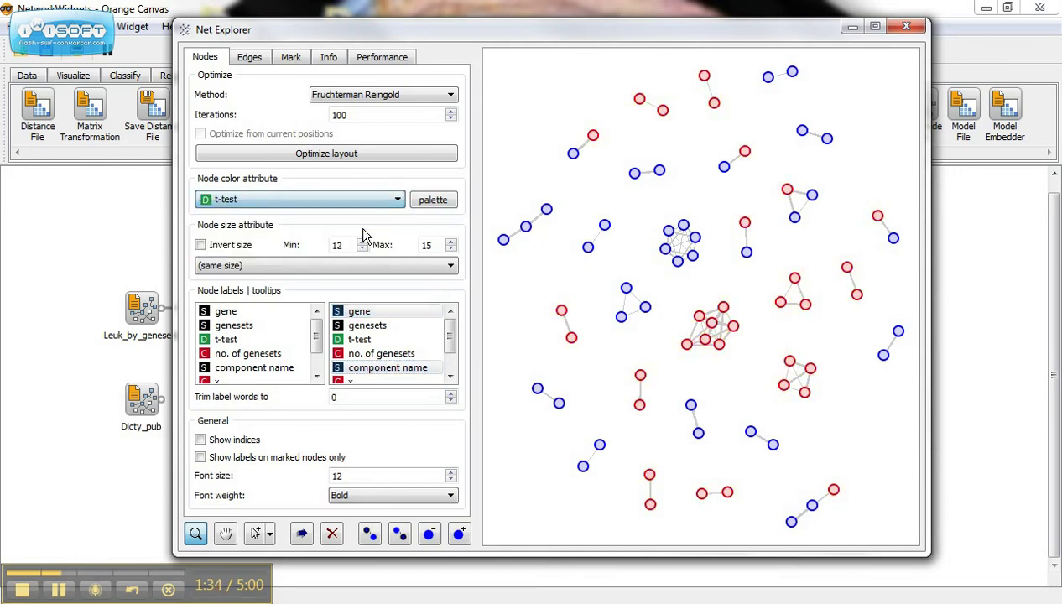
# Area-select the red clusters and red node pairs and remove them from the graph
pyautogui.click(257, 534)
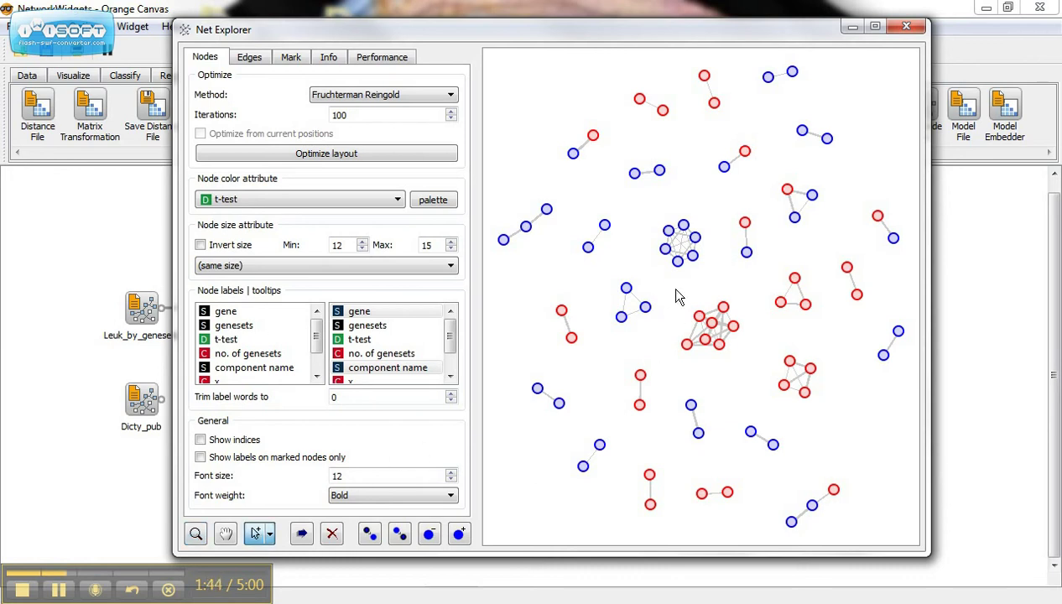
pyautogui.moveTo(668, 289); pyautogui.dragTo(754, 372)
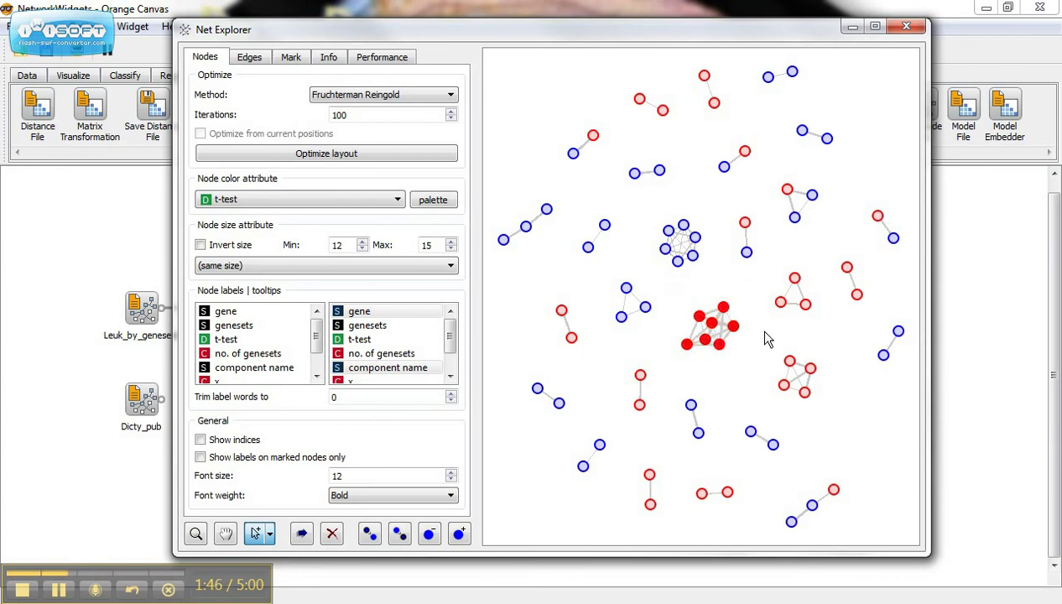
pyautogui.moveTo(757, 327); pyautogui.dragTo(807, 399)
pyautogui.moveTo(763, 255); pyautogui.dragTo(815, 333)
pyautogui.moveTo(806, 258); pyautogui.dragTo(874, 320)
pyautogui.click(429, 534)
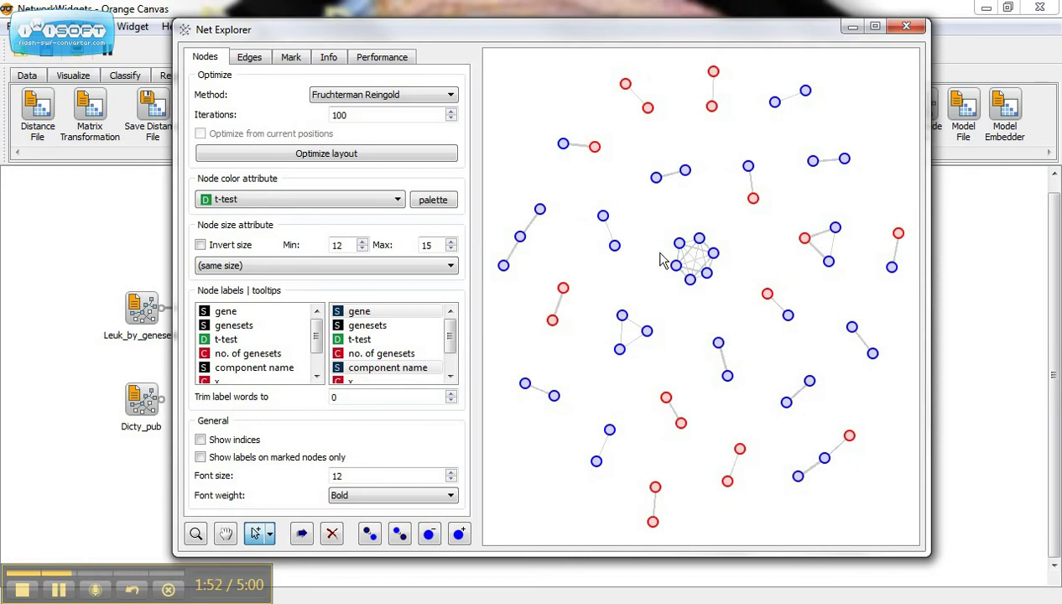
pyautogui.moveTo(534, 270); pyautogui.dragTo(570, 339)
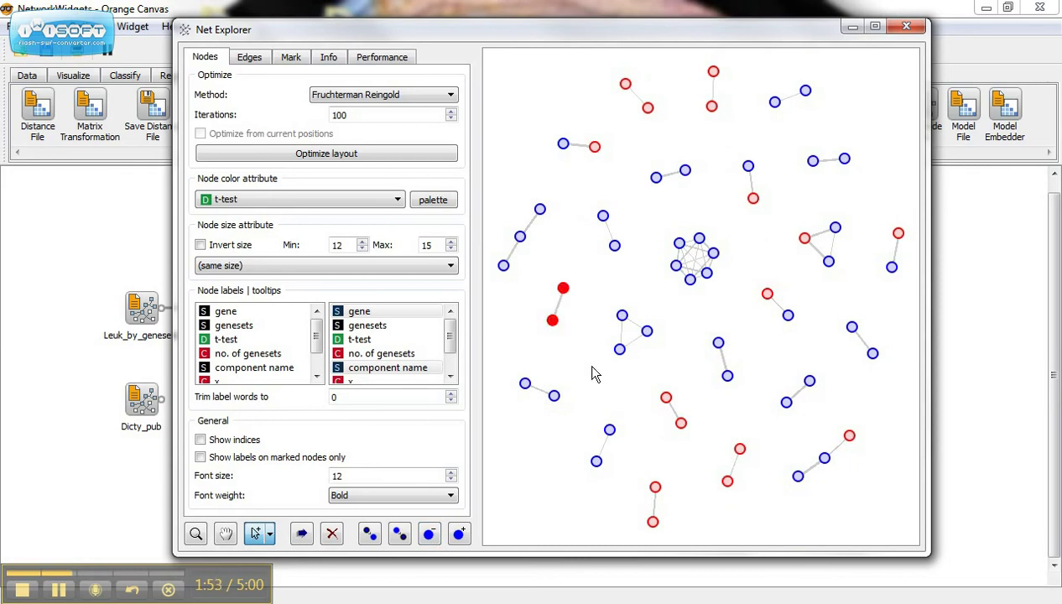
pyautogui.click(429, 534)
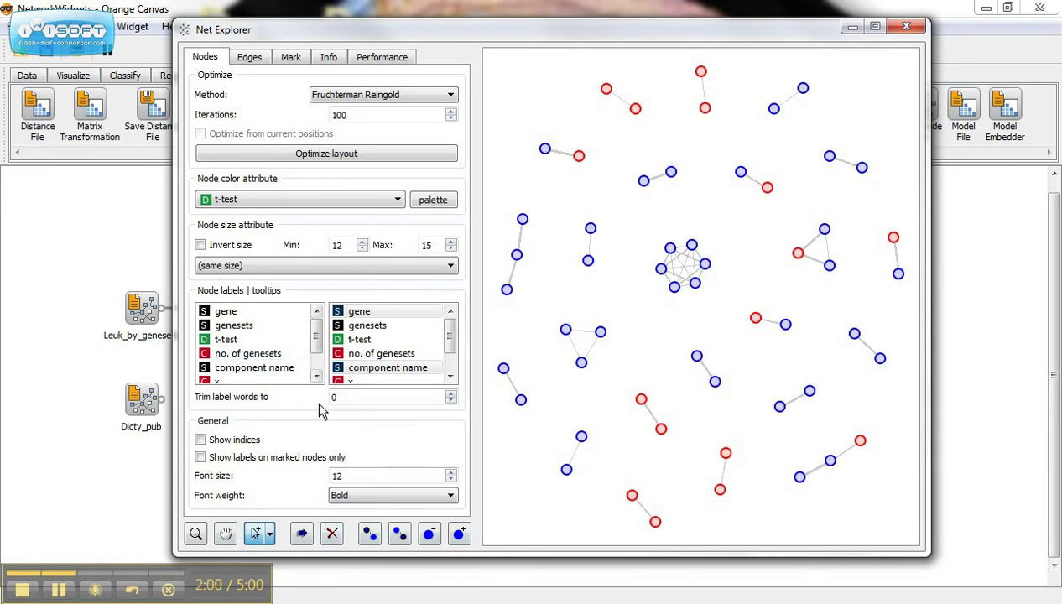
# In the Mark tab, mark nodes matching the search term 'kinase'
pyautogui.click(246, 58)
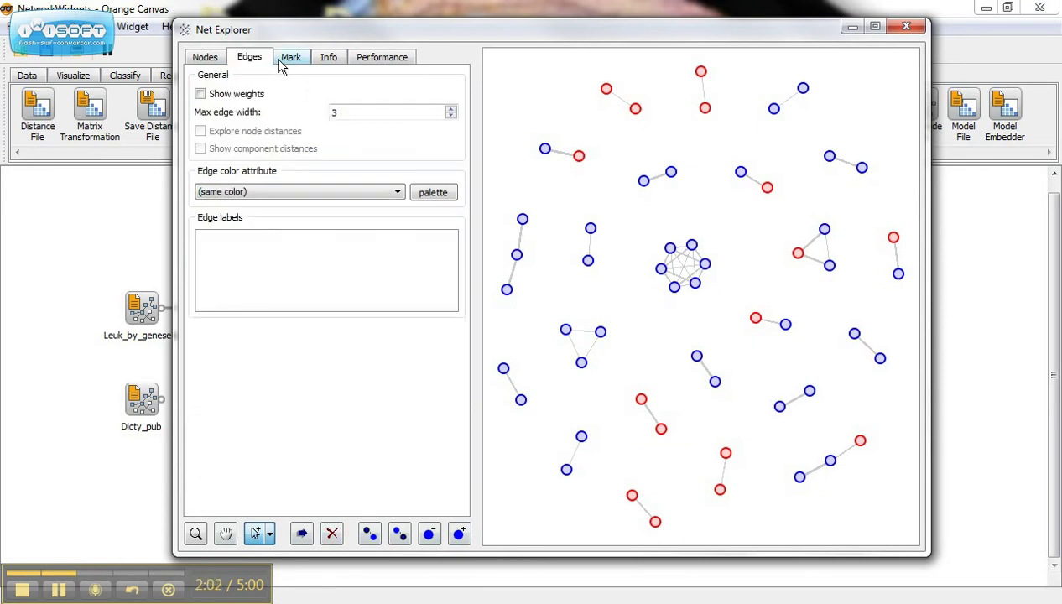
pyautogui.click(289, 60)
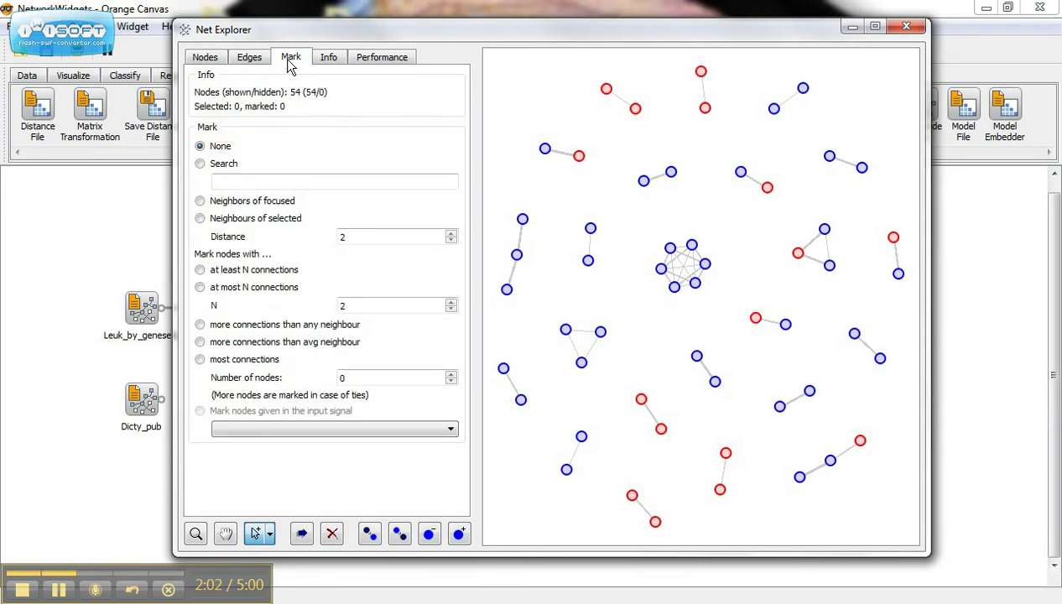
pyautogui.click(200, 163)
pyautogui.click(277, 188)
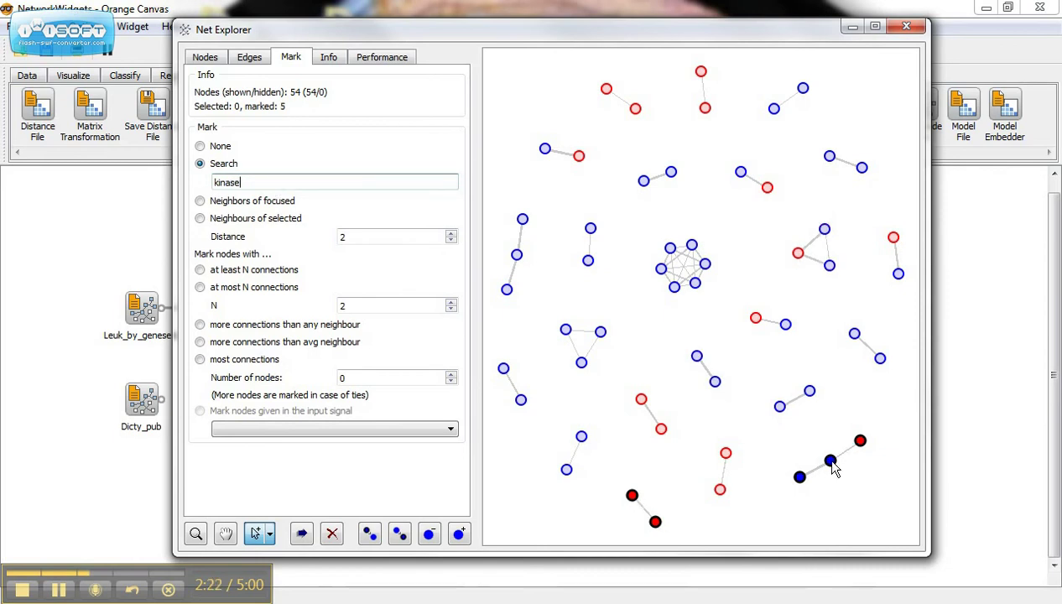
pyautogui.moveTo(832, 467)
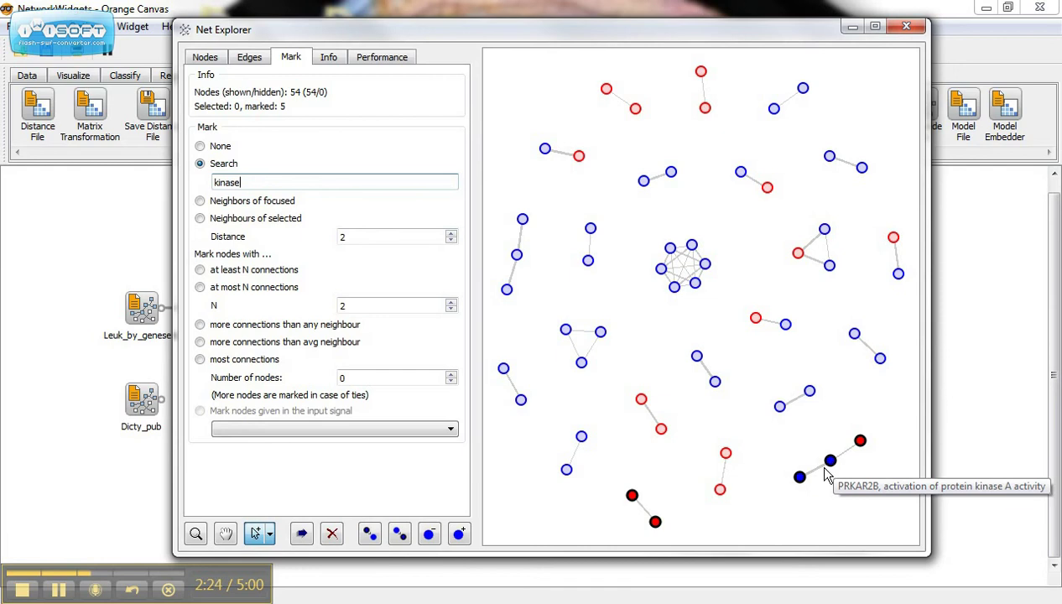
pyautogui.moveTo(656, 524)
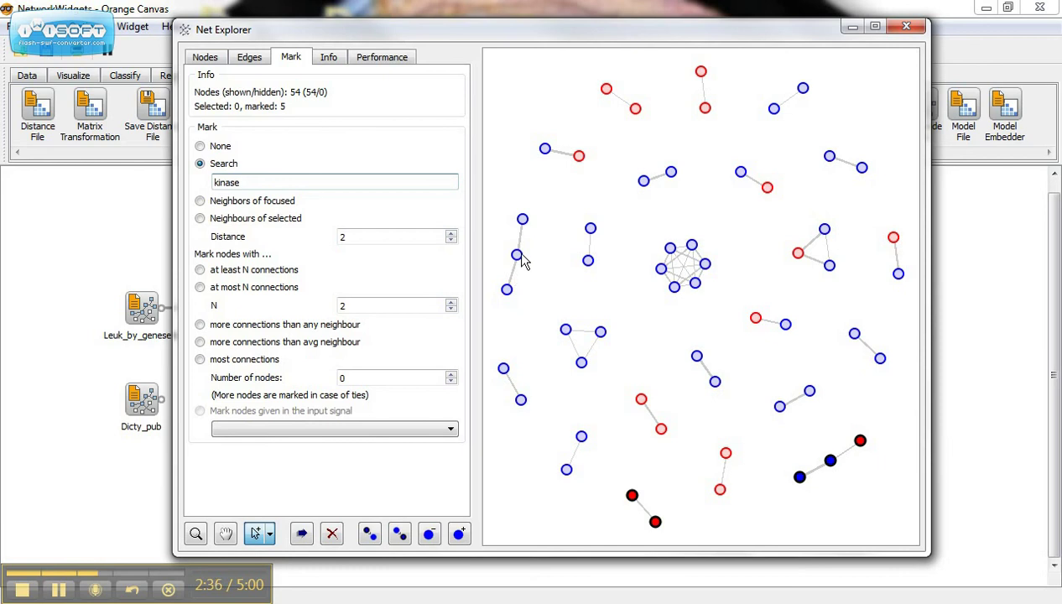
pyautogui.moveTo(521, 260)
# Try marking by at least and at most N connections, then set marking to None
pyautogui.click(256, 273)
pyautogui.click(256, 288)
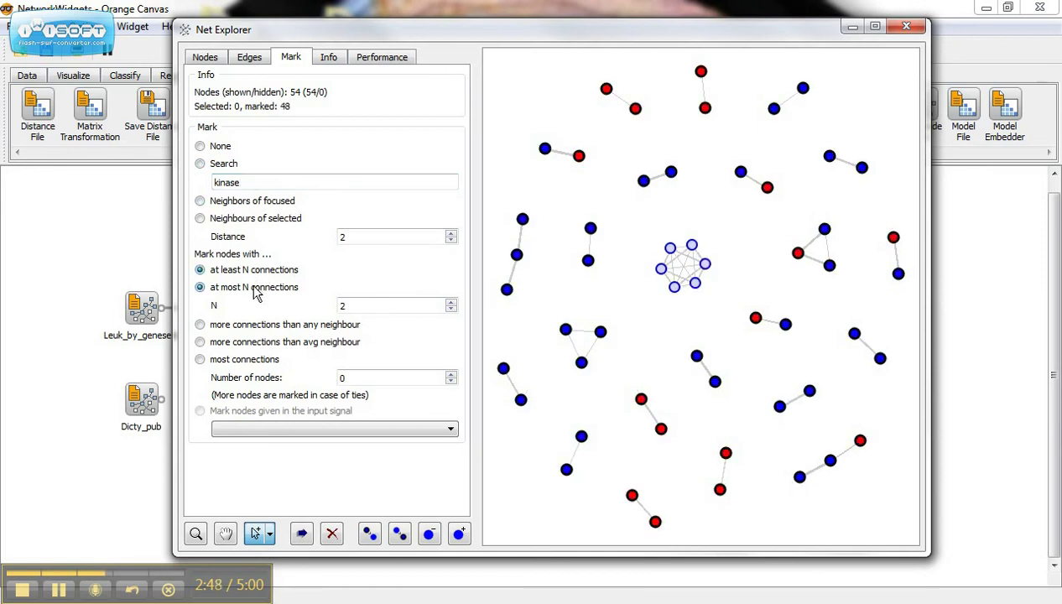
pyautogui.click(251, 276)
pyautogui.click(200, 146)
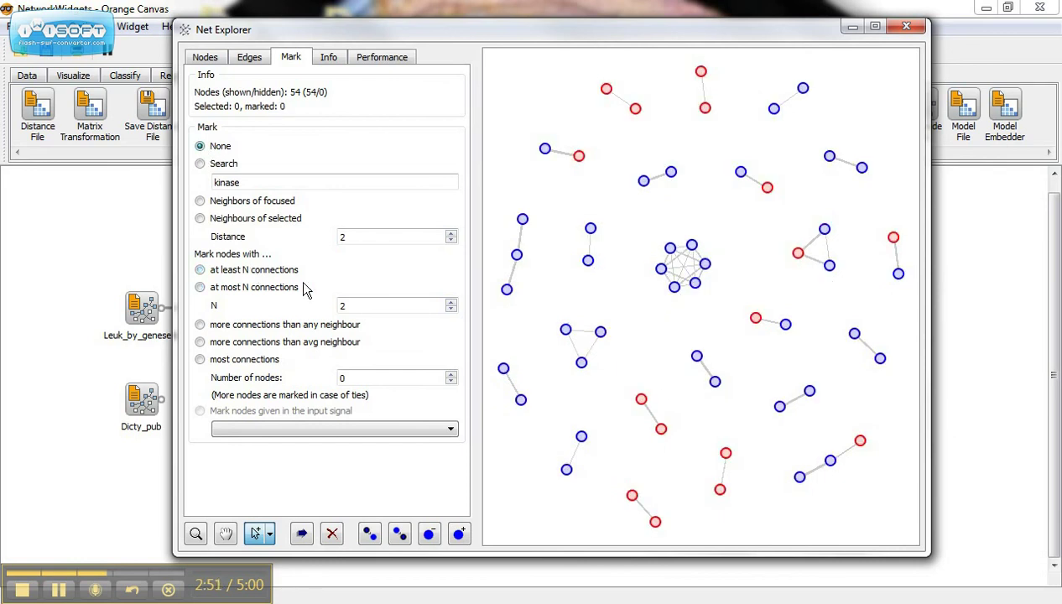
# Generate the network report from the Info tab, review it, then close it and Net Explorer
pyautogui.click(329, 57)
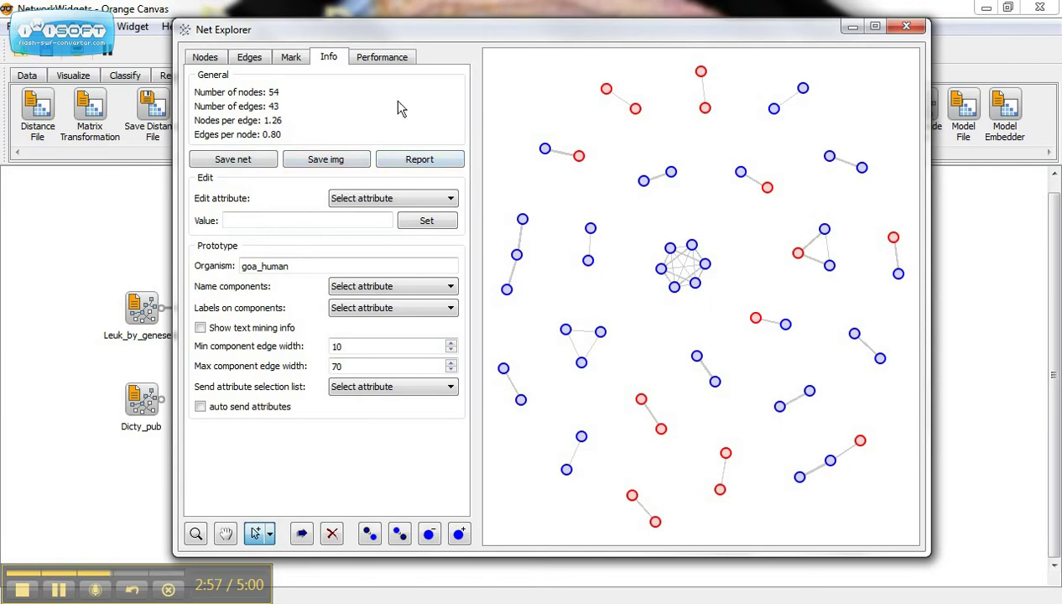
pyautogui.click(422, 159)
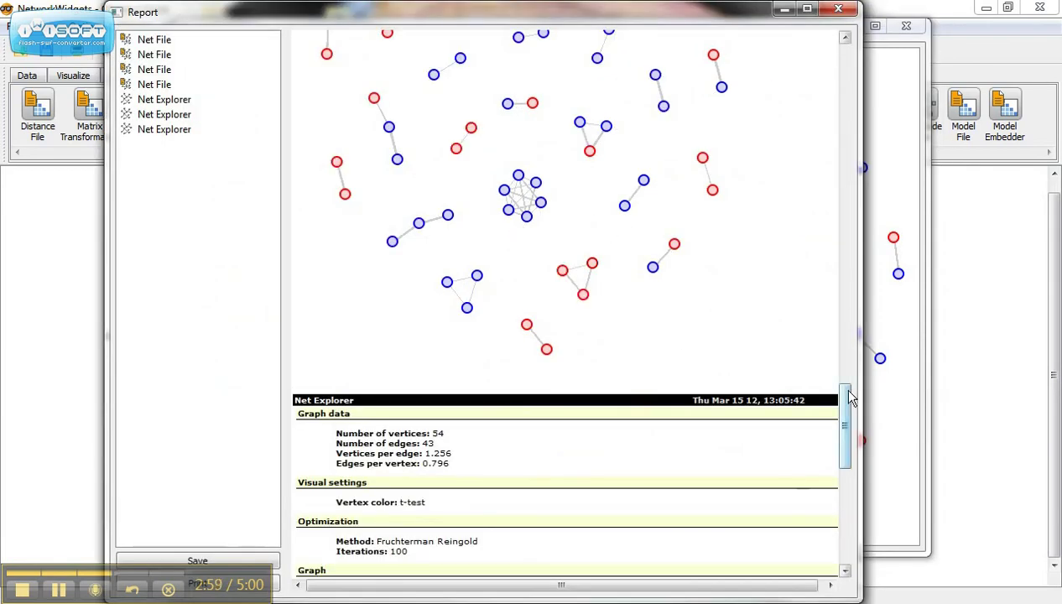
pyautogui.moveTo(844, 393); pyautogui.dragTo(844, 76)
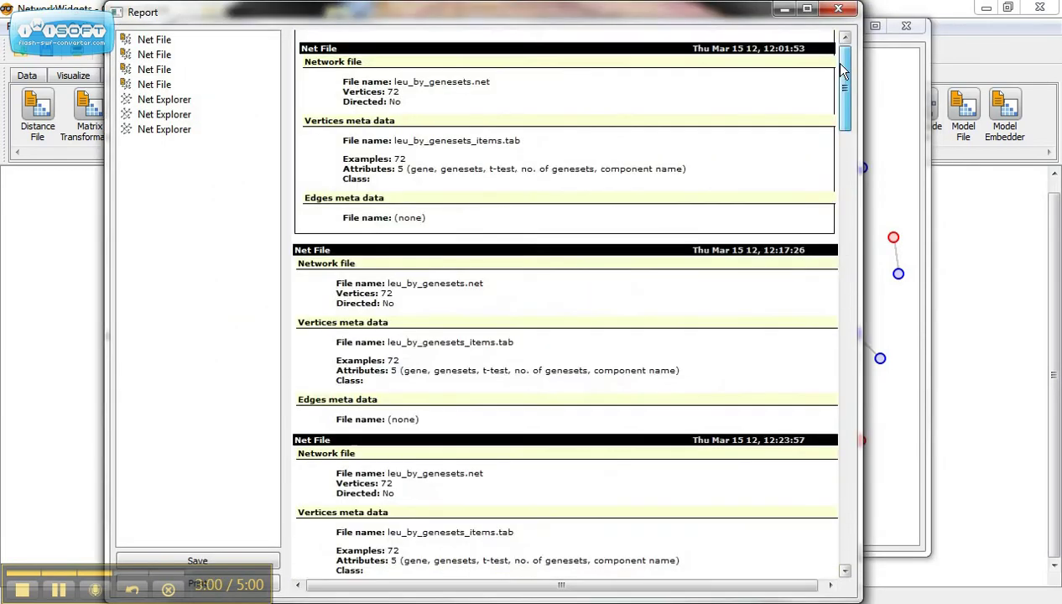
pyautogui.click(838, 10)
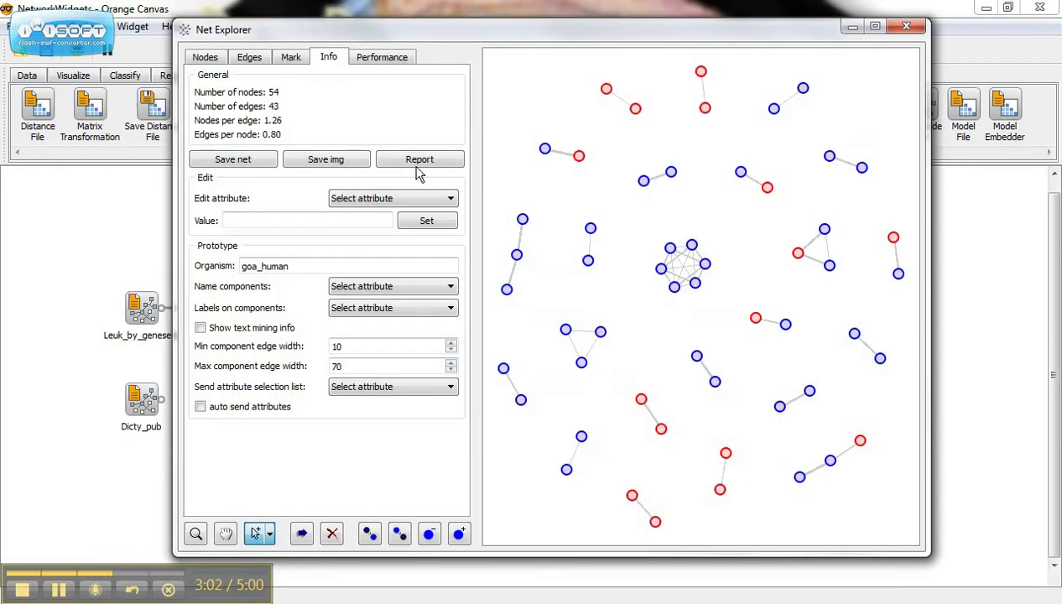
pyautogui.click(906, 26)
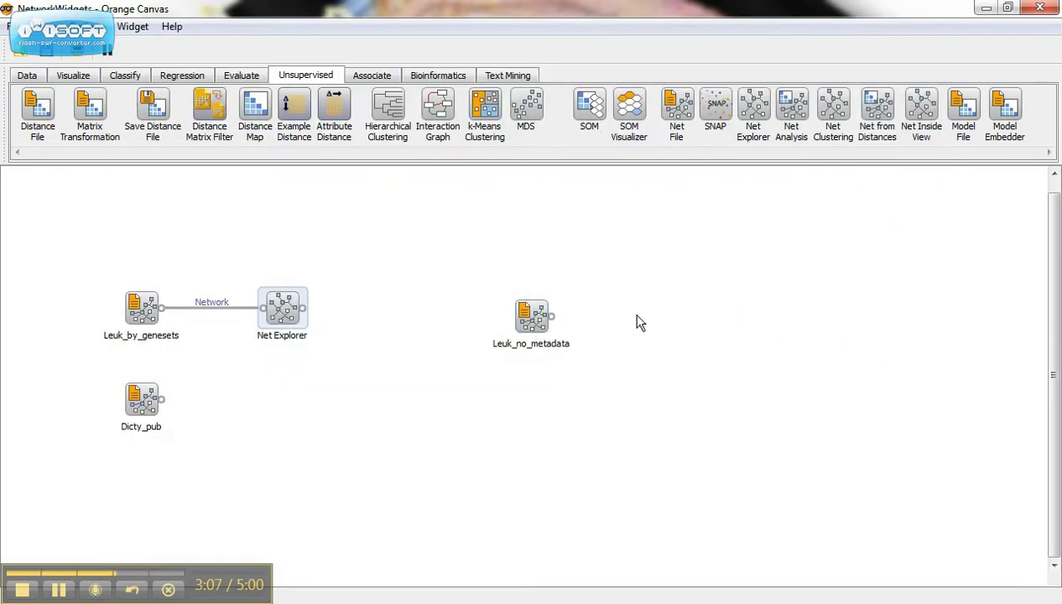
# Add Net Explorer (2) fed by Leuk_no_metadata, and check its YeastS.net file settings
pyautogui.moveTo(753, 108); pyautogui.dragTo(688, 315)
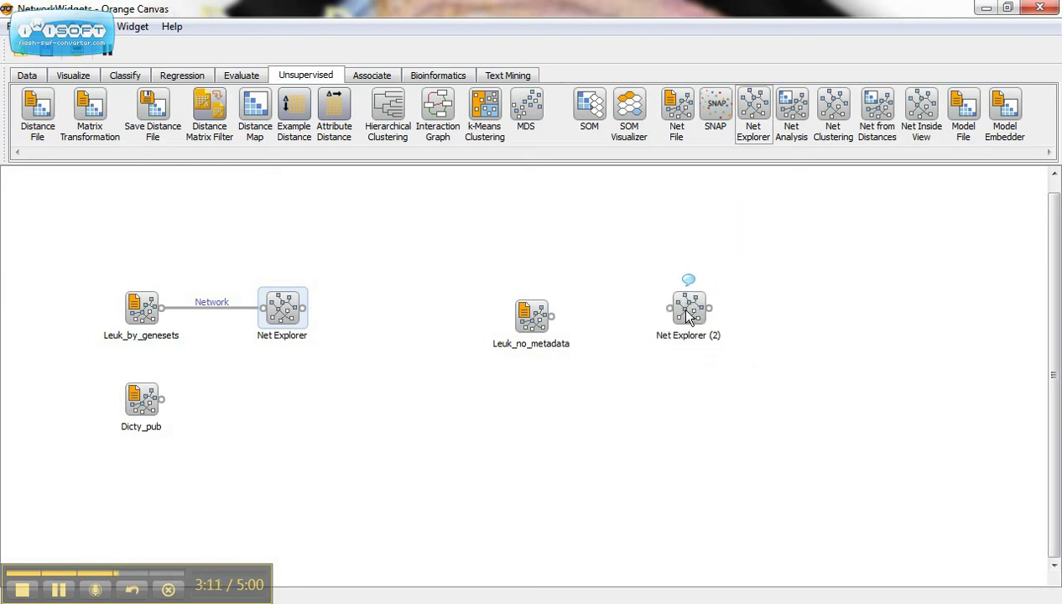
pyautogui.moveTo(552, 317); pyautogui.dragTo(674, 320)
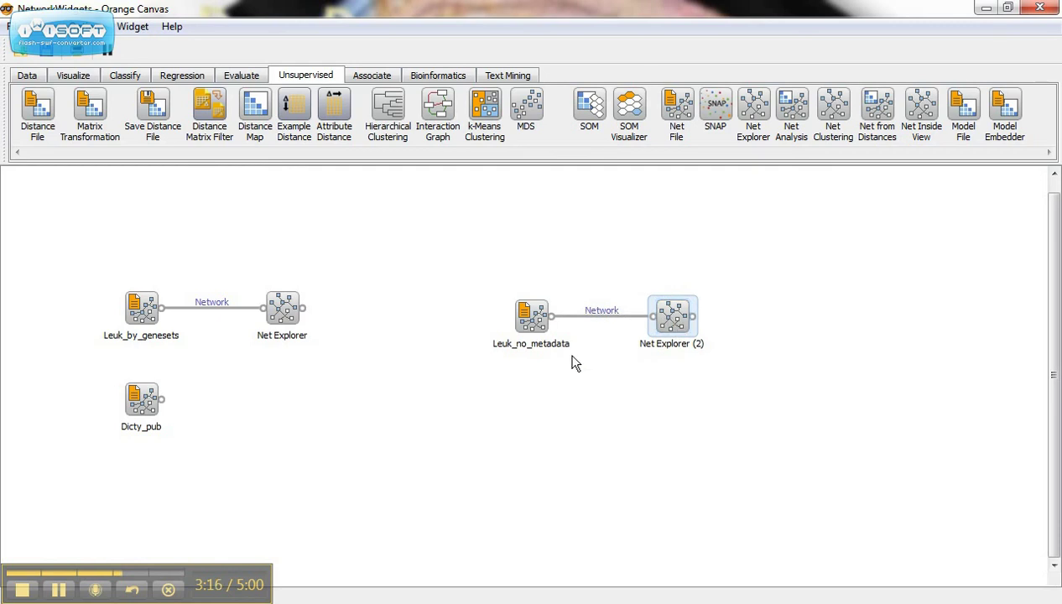
pyautogui.click(529, 317)
pyautogui.rightClick(524, 317)
pyautogui.click(545, 330)
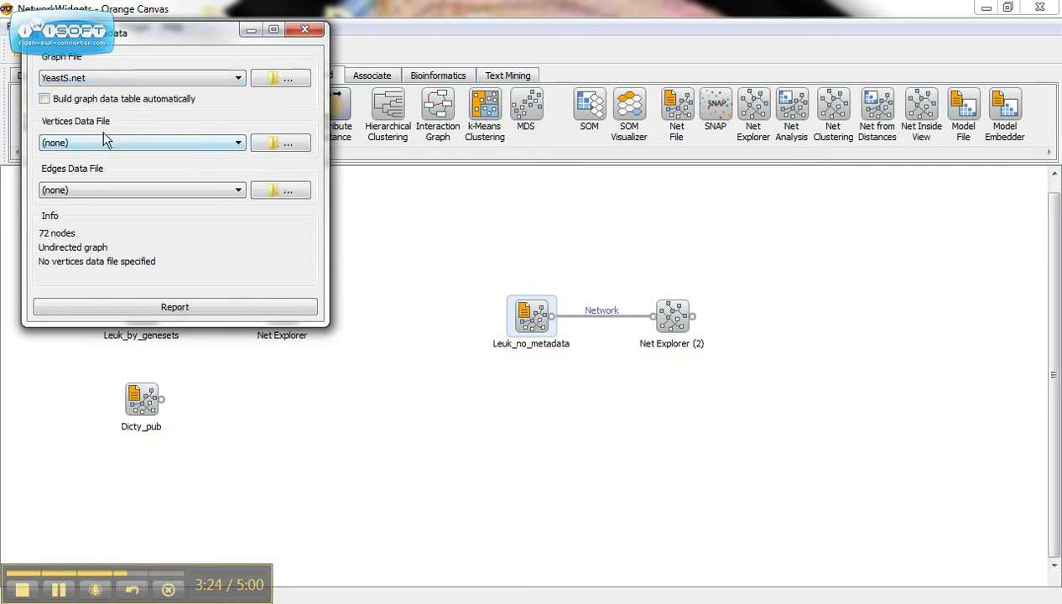
# Open Net Explorer (2) and re-lay out its network with Fruchterman Reingold
pyautogui.click(305, 32)
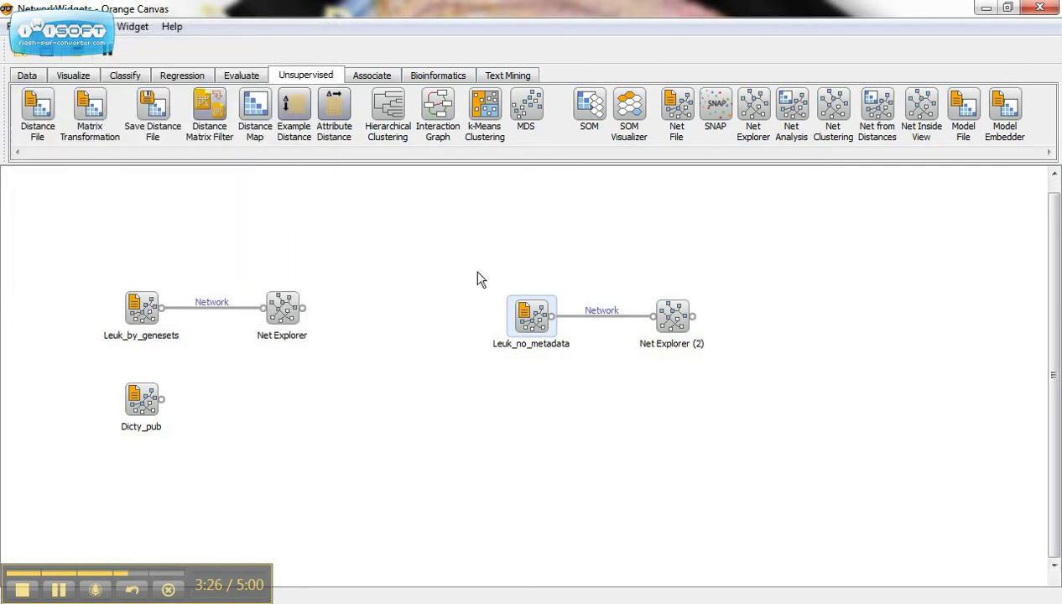
pyautogui.rightClick(669, 324)
pyautogui.click(707, 335)
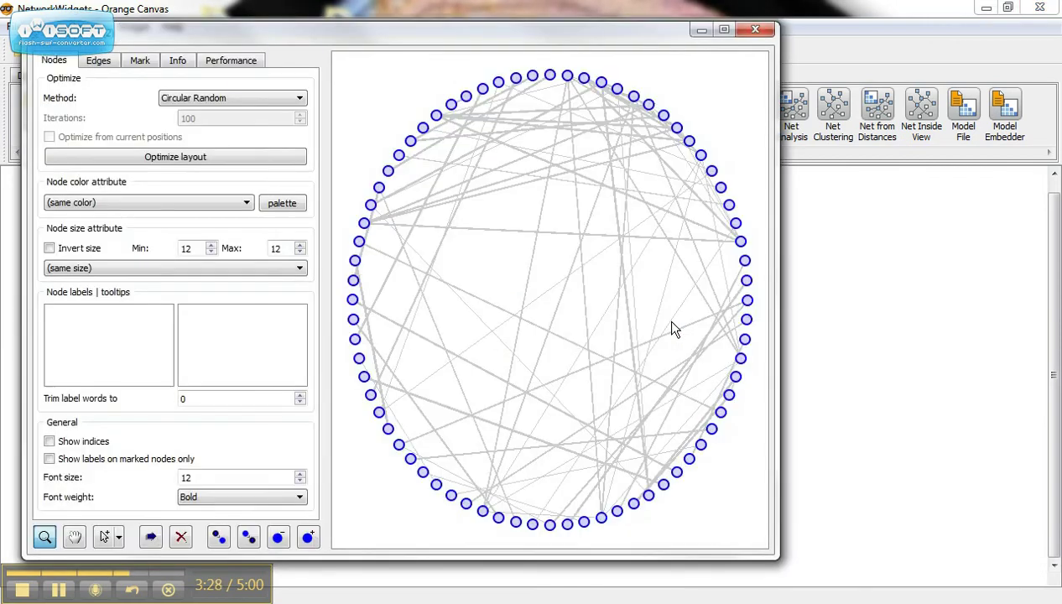
pyautogui.moveTo(409, 50); pyautogui.dragTo(585, 52)
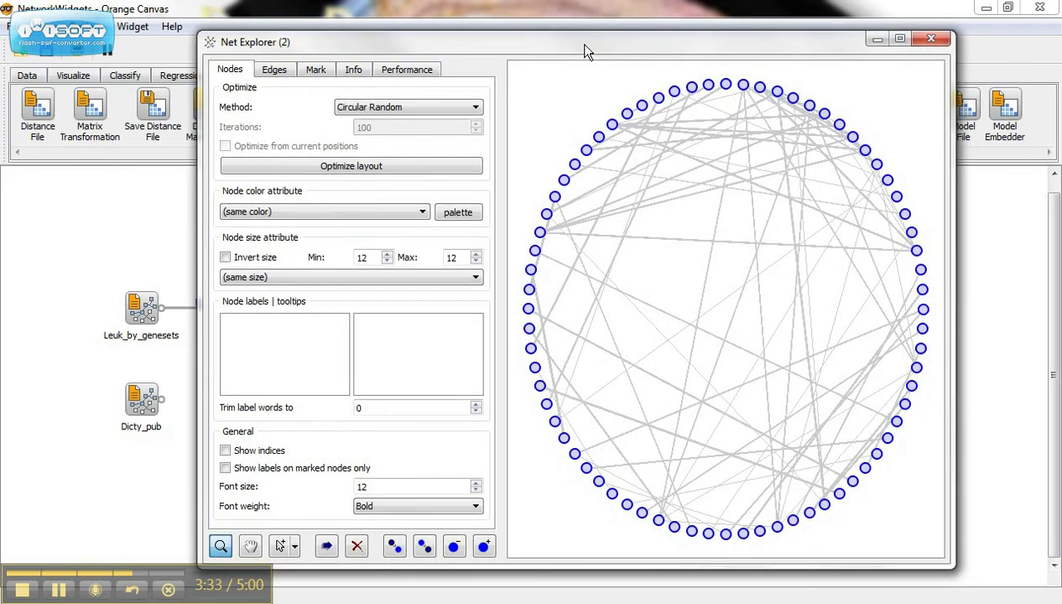
pyautogui.click(472, 107)
pyautogui.click(438, 144)
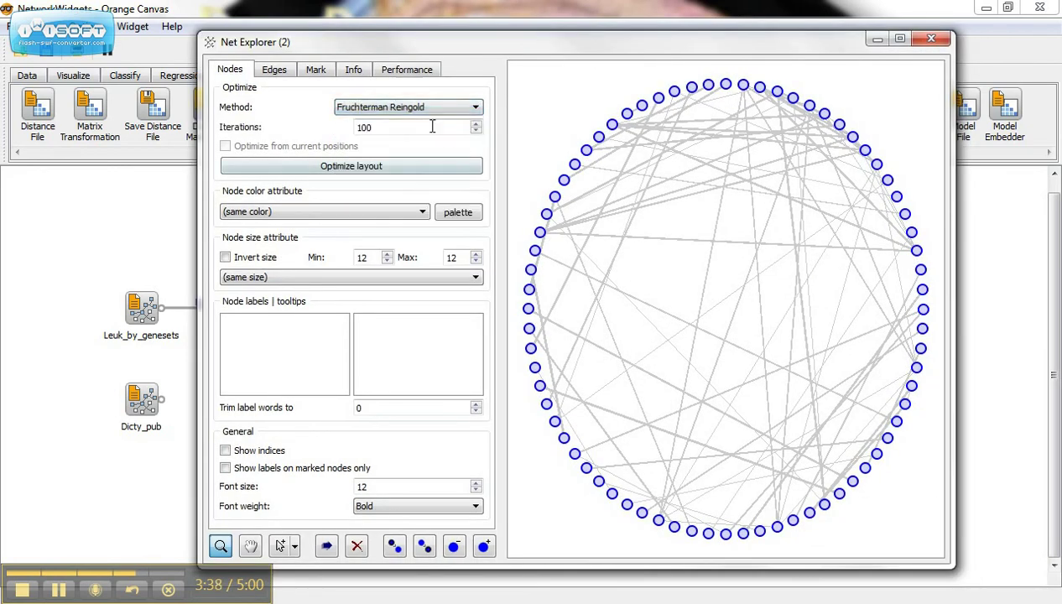
pyautogui.click(356, 168)
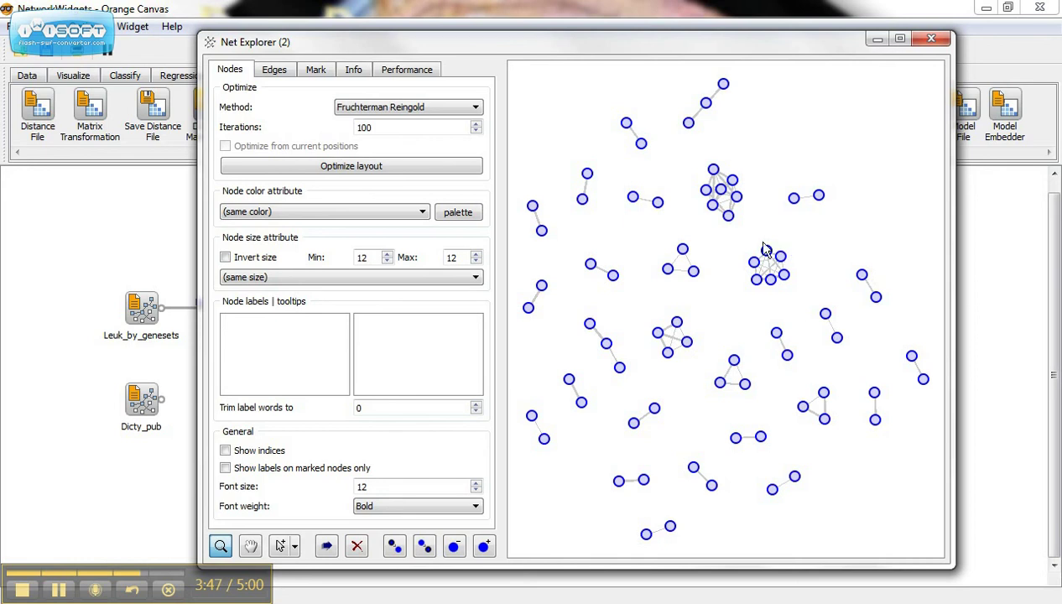
pyautogui.click(931, 39)
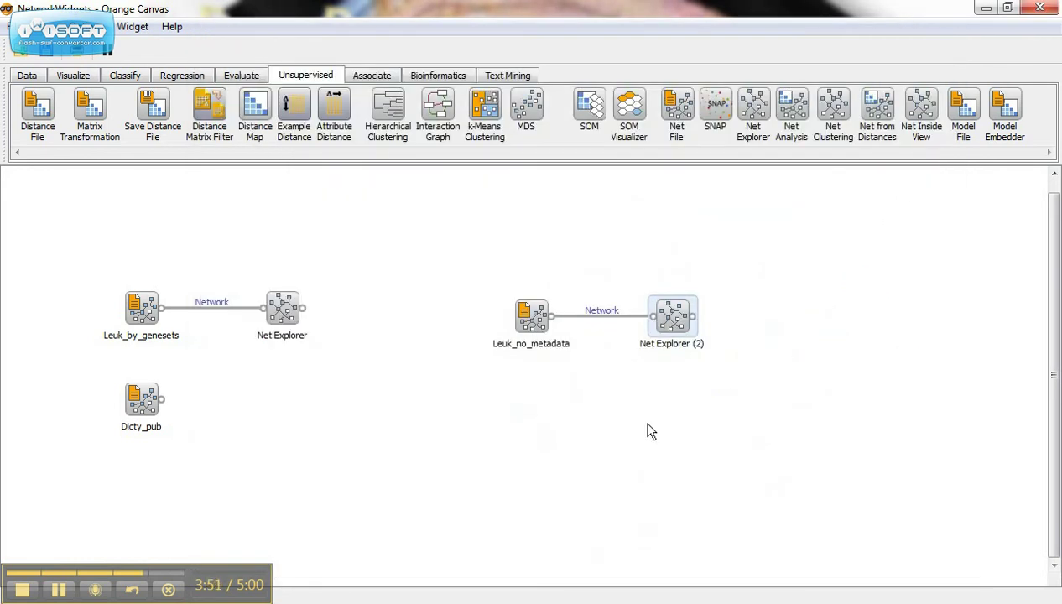
pyautogui.moveTo(757, 106); pyautogui.dragTo(274, 404)
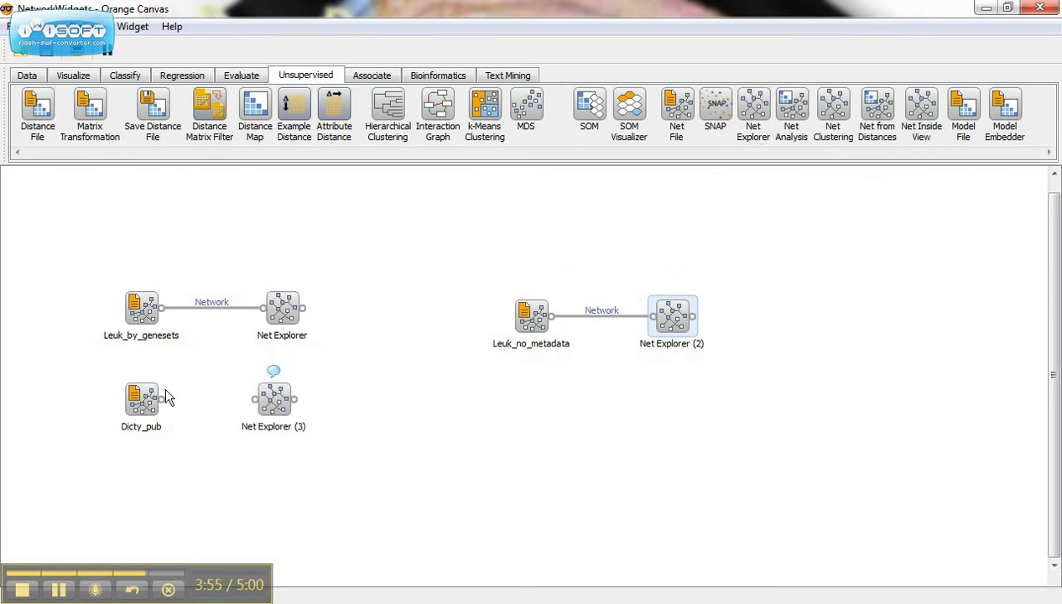
pyautogui.moveTo(161, 397); pyautogui.dragTo(254, 399)
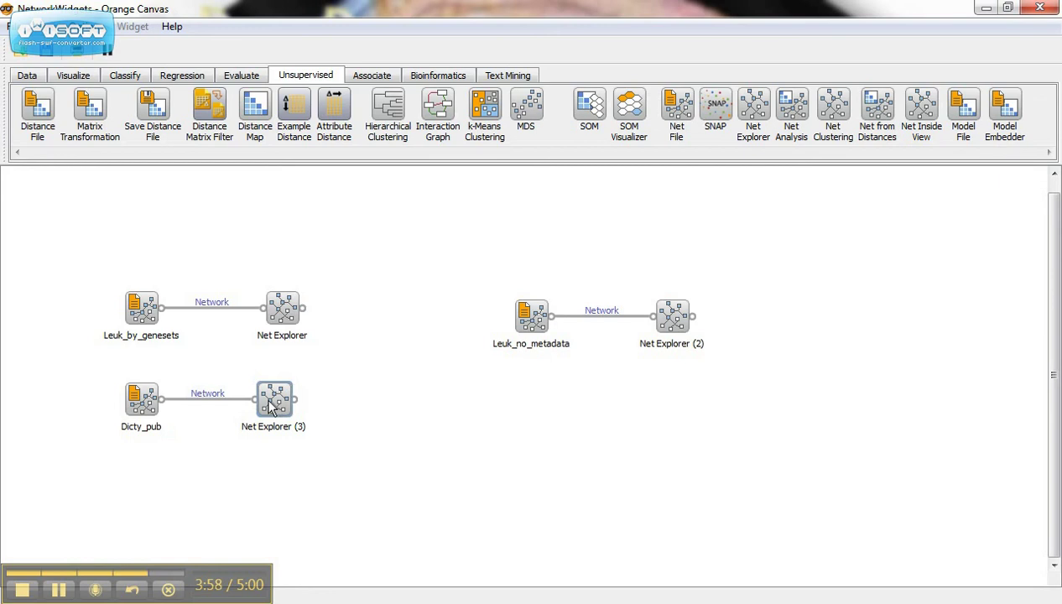
pyautogui.rightClick(137, 399)
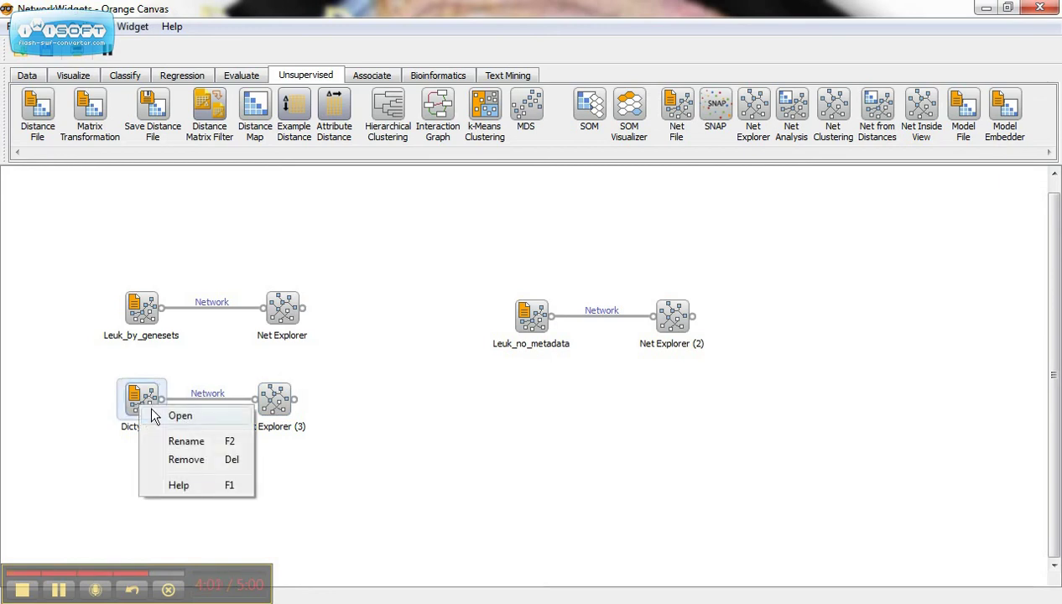
pyautogui.click(153, 411)
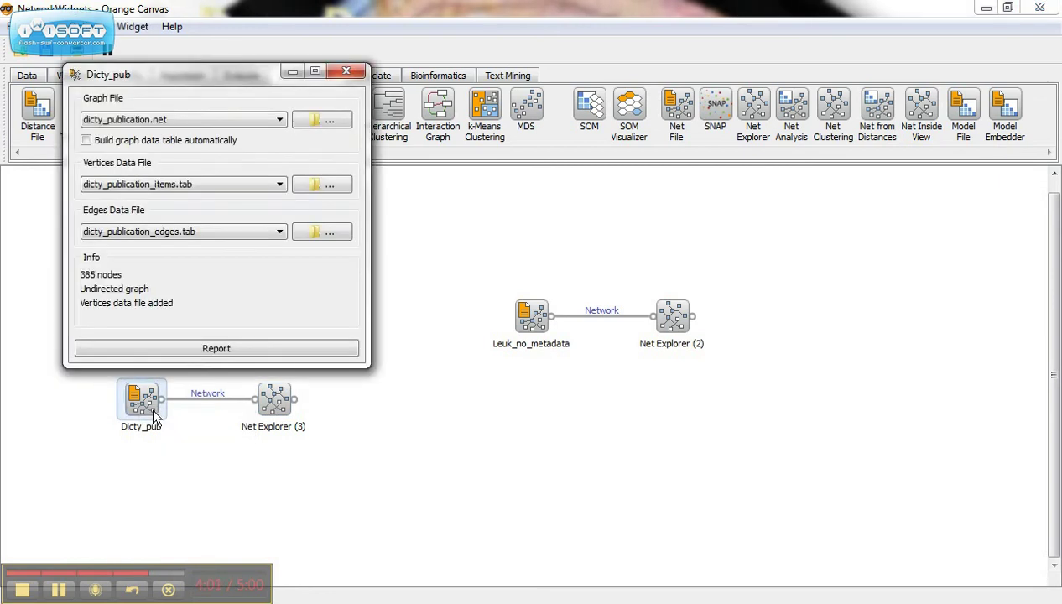
pyautogui.click(331, 77)
pyautogui.rightClick(275, 396)
pyautogui.click(295, 411)
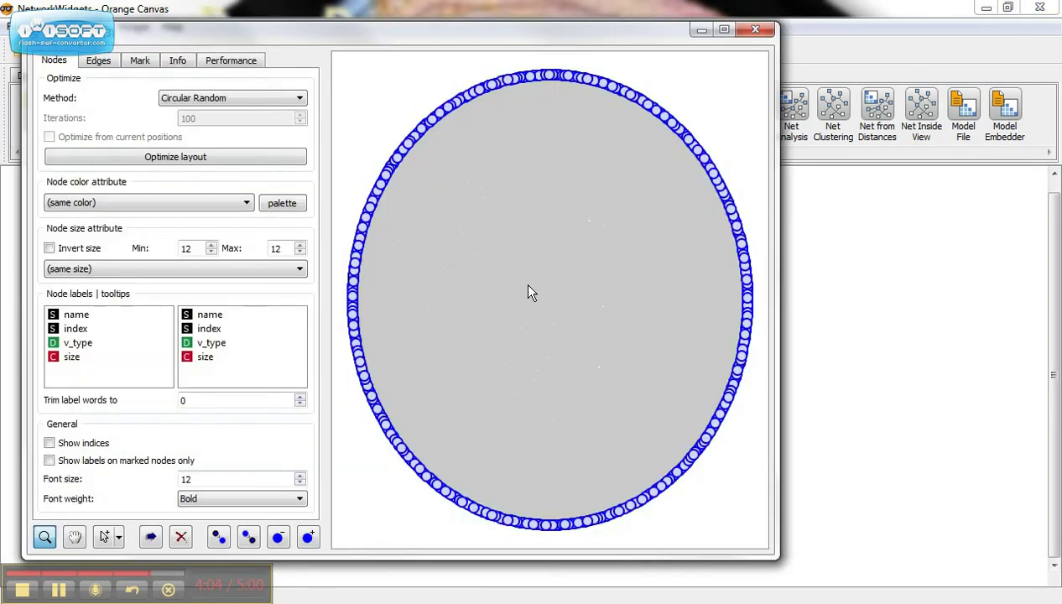
pyautogui.click(300, 98)
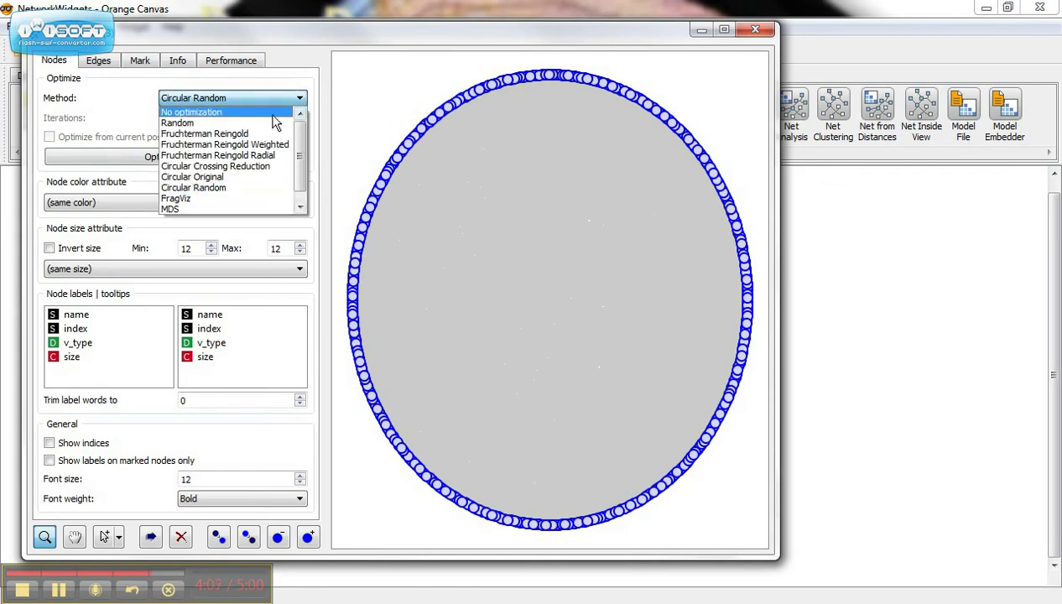
pyautogui.click(266, 110)
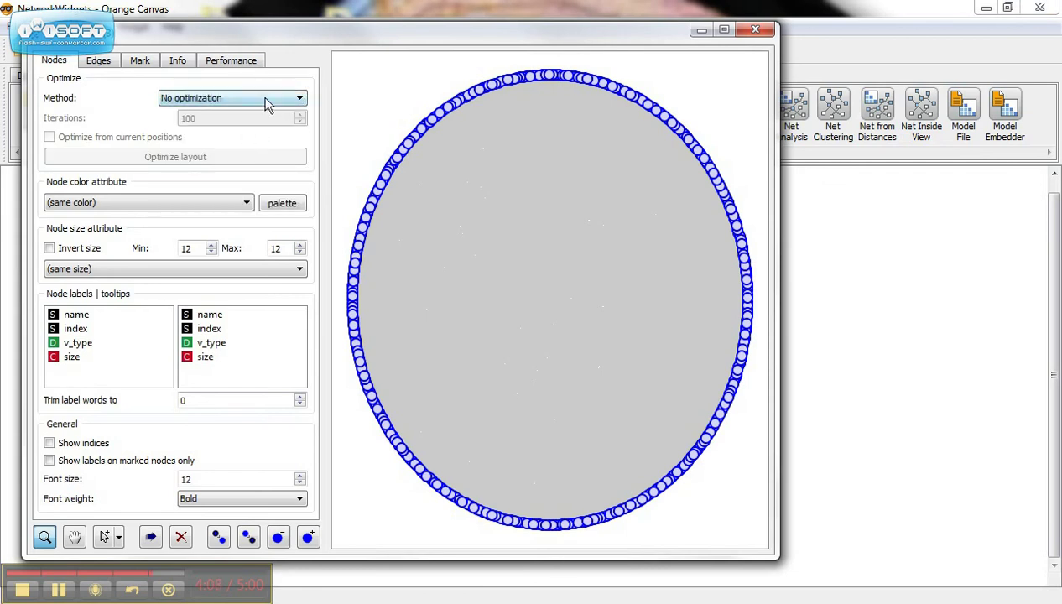
pyautogui.click(755, 30)
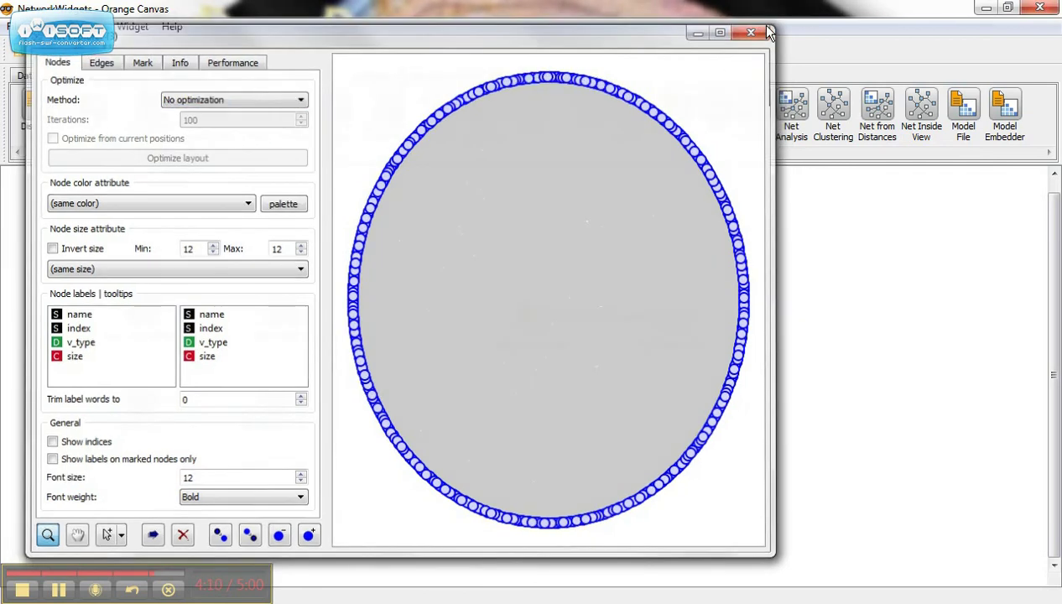
# Replace Net Explorer (3) with a new one fed by Dicty_pub, adding a Net File node
pyautogui.press('Delete')
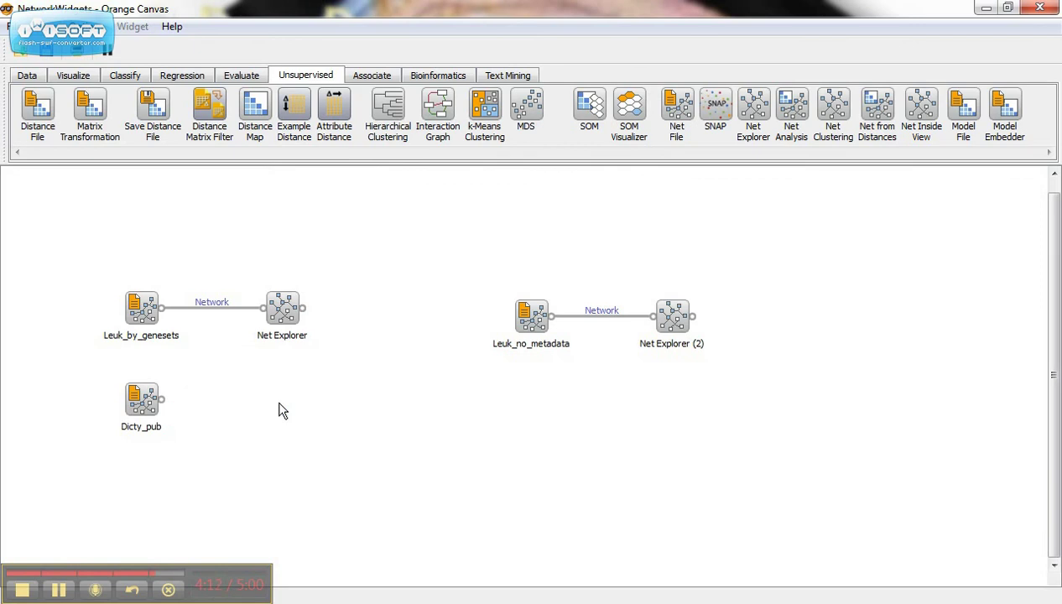
pyautogui.click(684, 114)
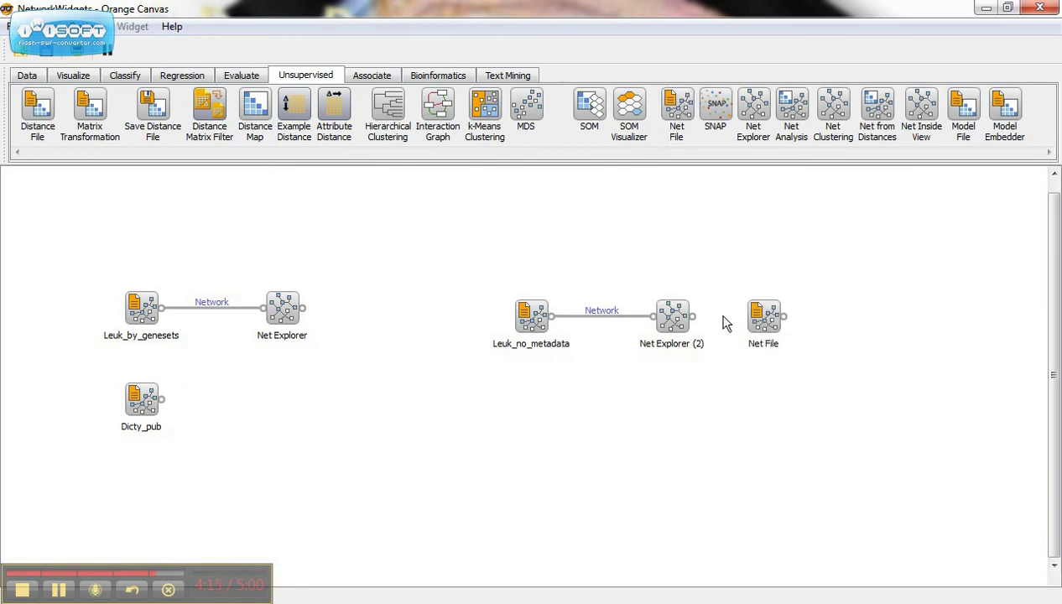
pyautogui.moveTo(753, 114); pyautogui.dragTo(268, 396)
pyautogui.moveTo(163, 399); pyautogui.dragTo(263, 392)
pyautogui.rightClick(265, 393)
pyautogui.click(281, 416)
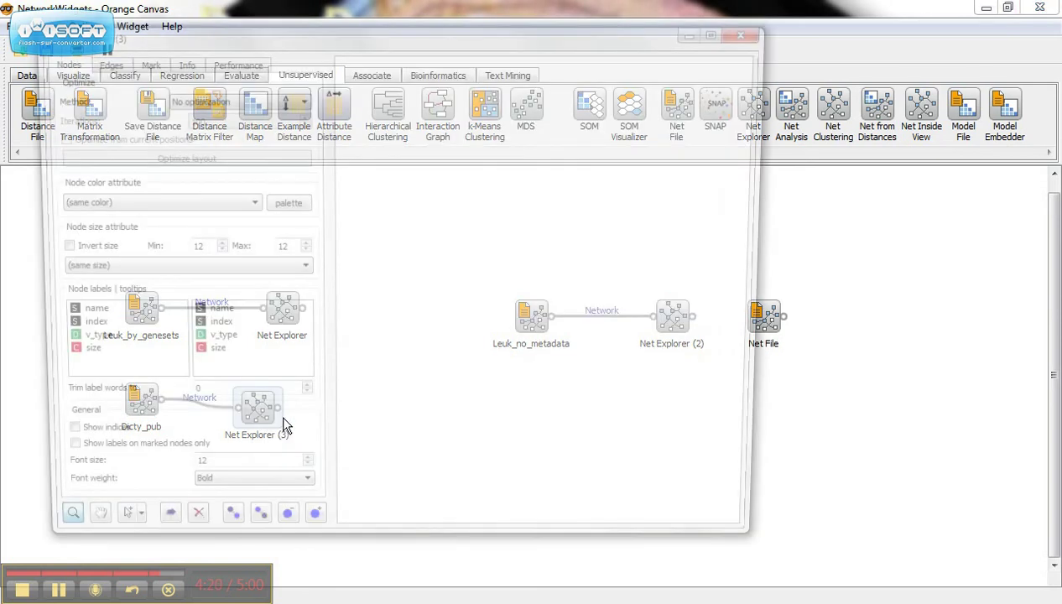
# Lay out the publication network with Fruchterman Reingold and remove its dense centre nodes
pyautogui.click(285, 98)
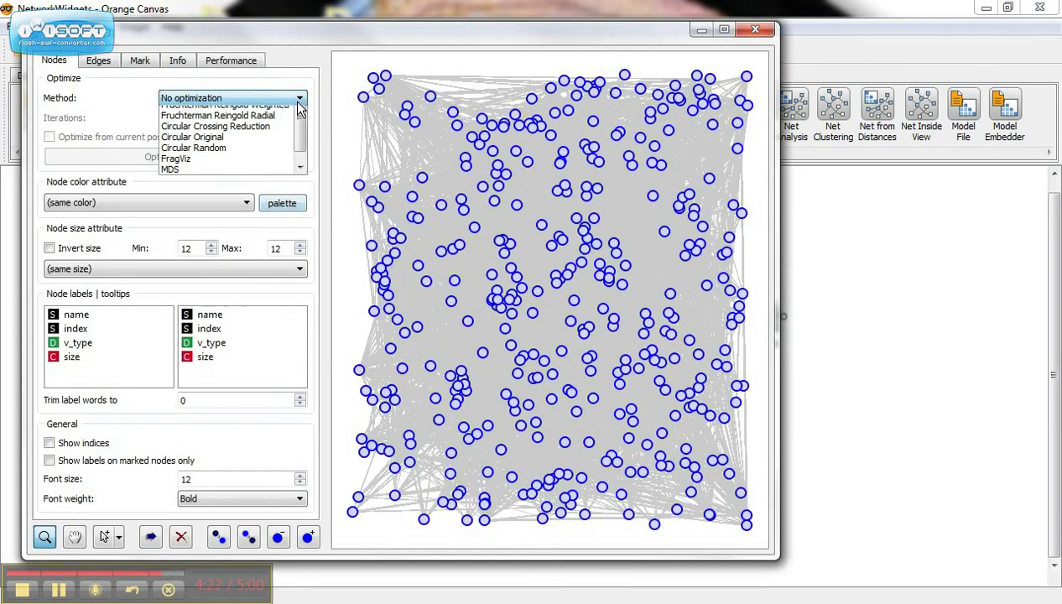
pyautogui.click(268, 132)
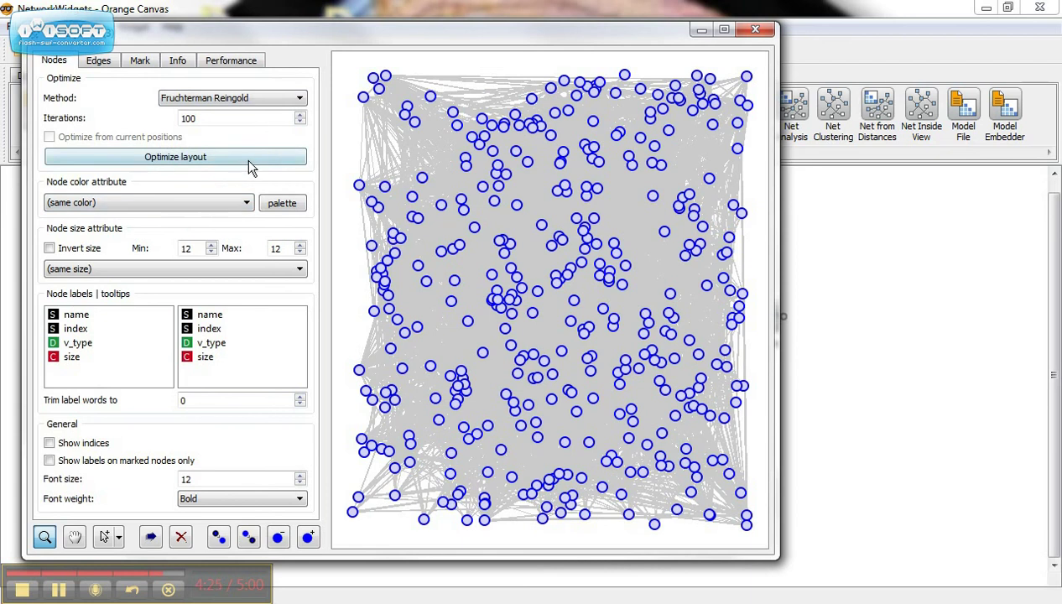
pyautogui.click(248, 161)
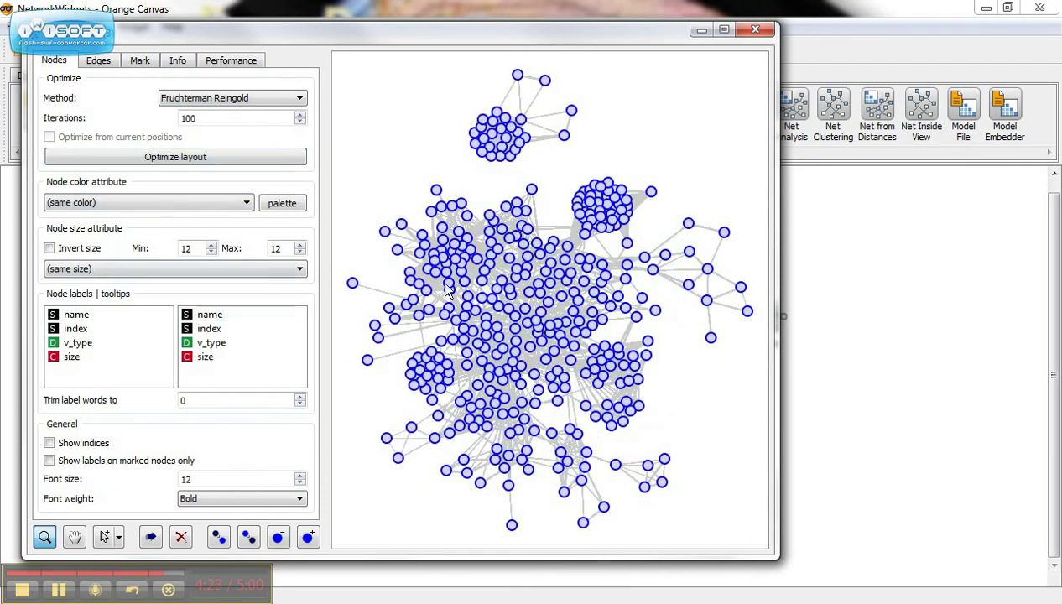
pyautogui.click(105, 537)
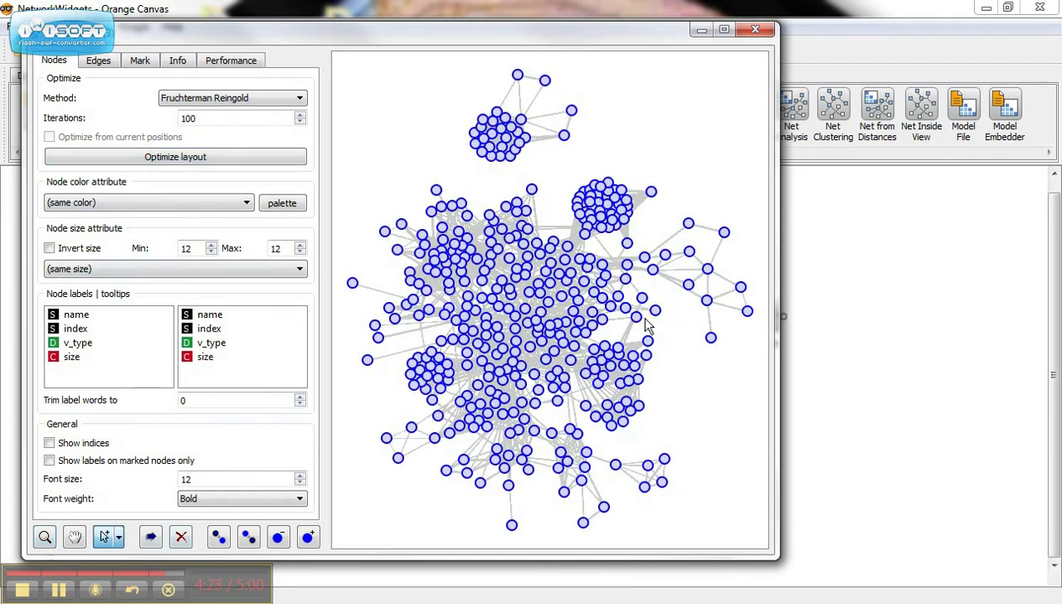
pyautogui.moveTo(425, 236); pyautogui.dragTo(664, 365)
pyautogui.click(290, 536)
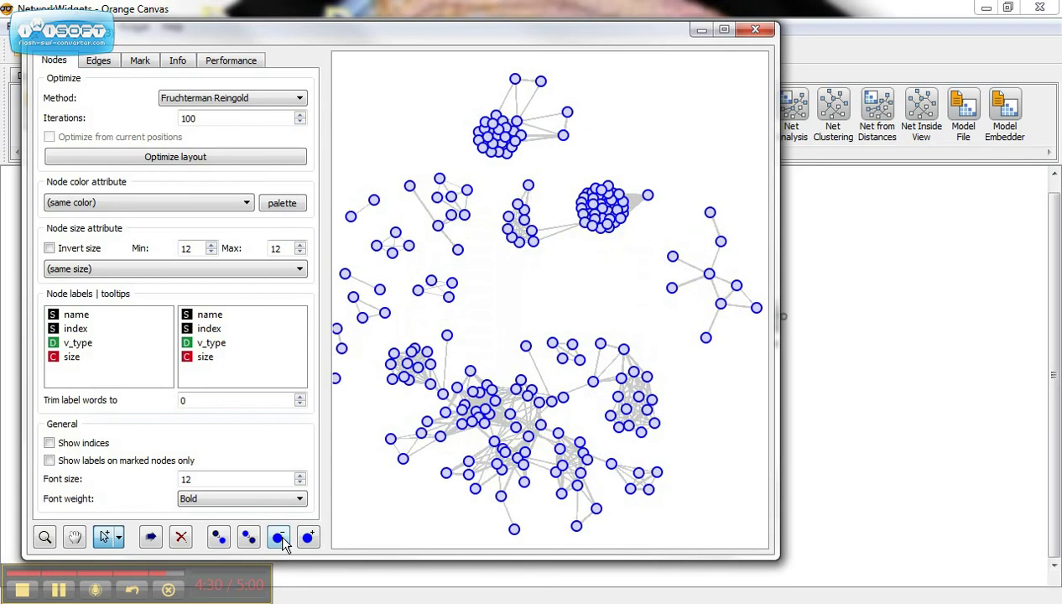
# Colour the nodes by v_type and close the Net Explorer (3) window
pyautogui.click(241, 203)
pyautogui.click(223, 228)
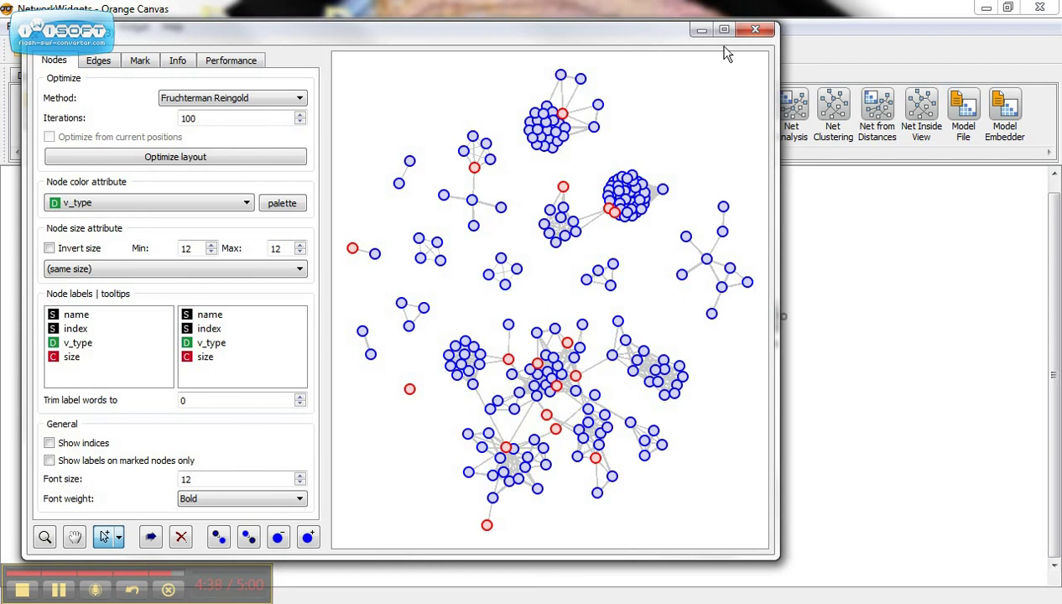
pyautogui.click(755, 28)
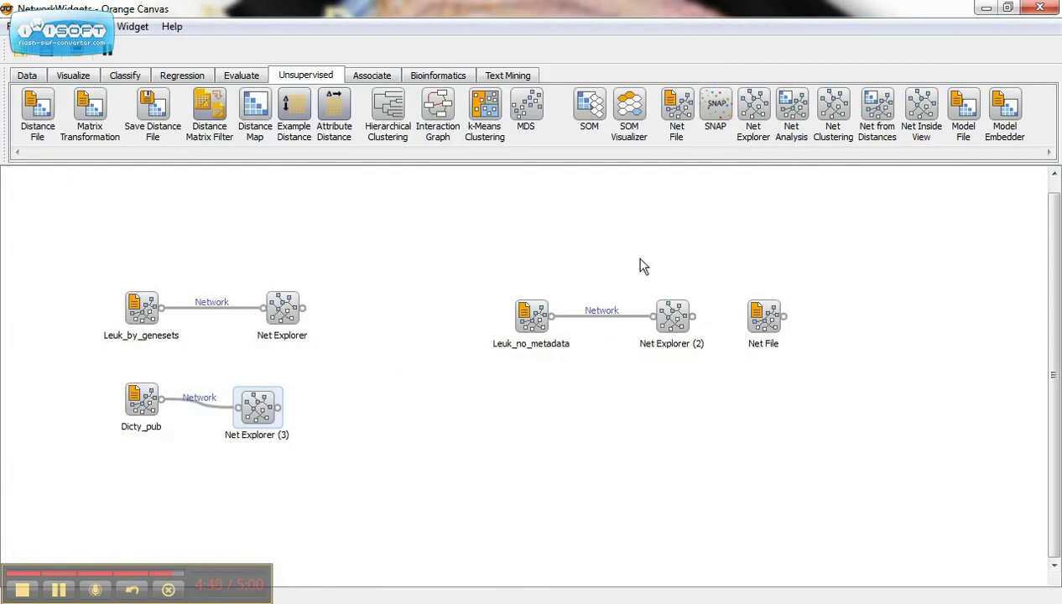